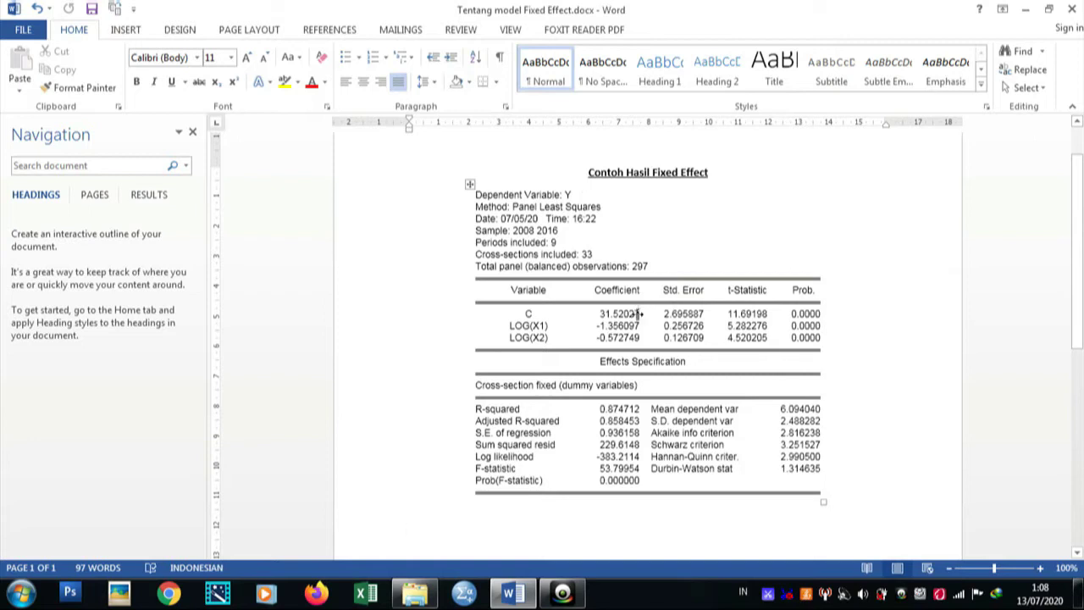
# Examine the Fixed Effect output: the constant's coefficient, LOG(X1), the dependent variable, and the R-squared and Adjusted R-squared rows
pyautogui.moveTo(641, 313); pyautogui.dragTo(602, 312)
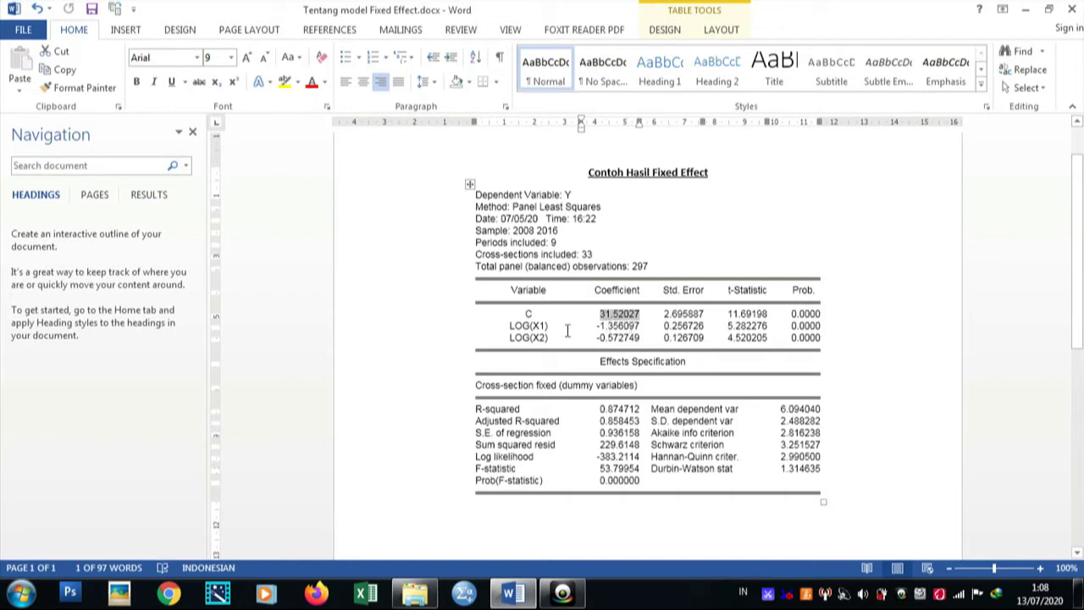
pyautogui.moveTo(550, 326); pyautogui.dragTo(510, 326)
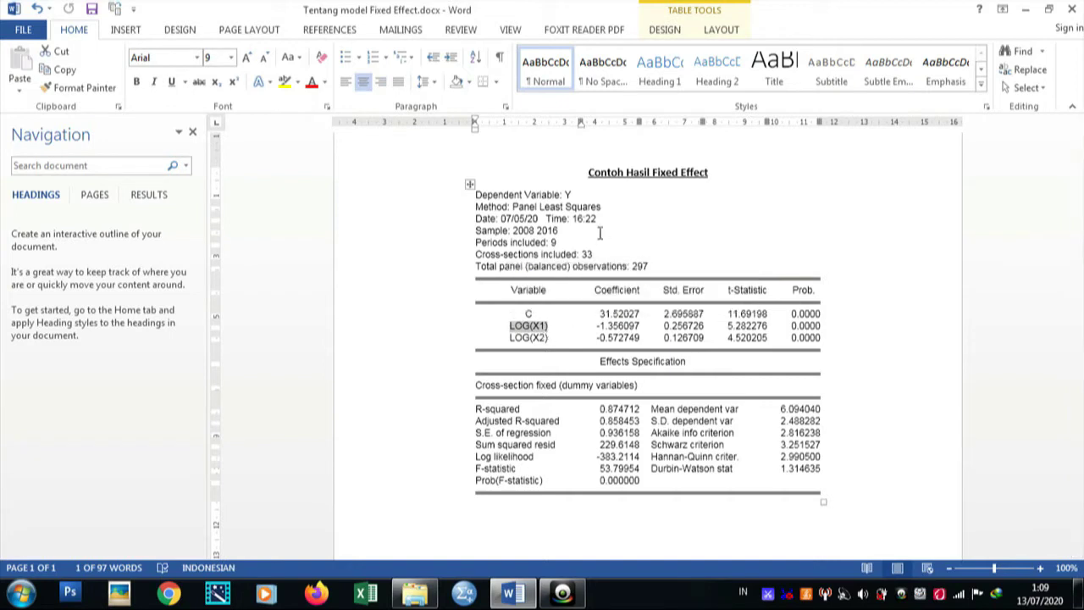
pyautogui.click(566, 195)
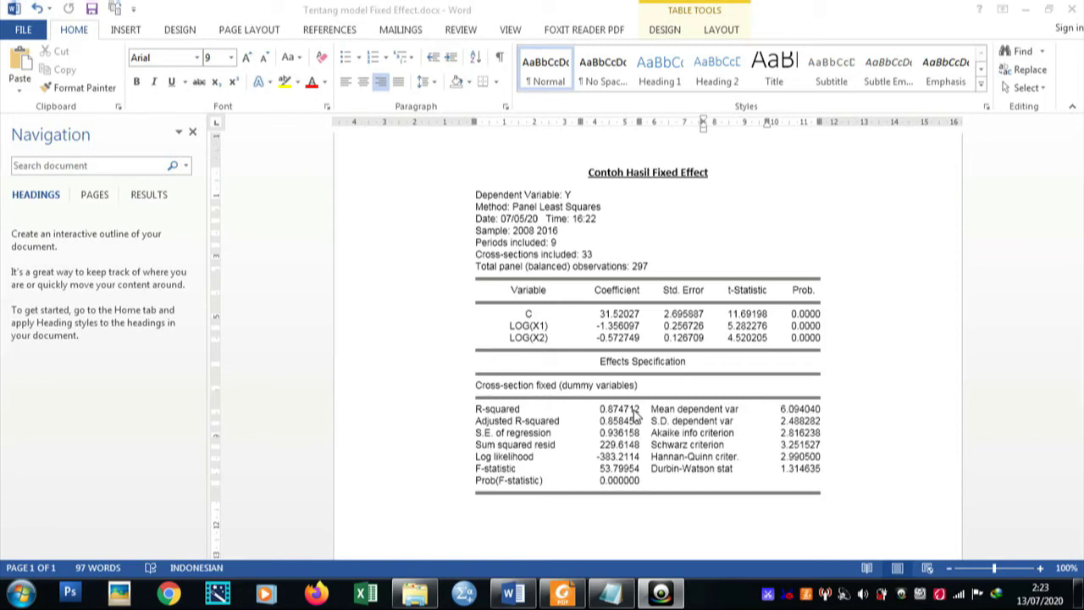
pyautogui.click(636, 412)
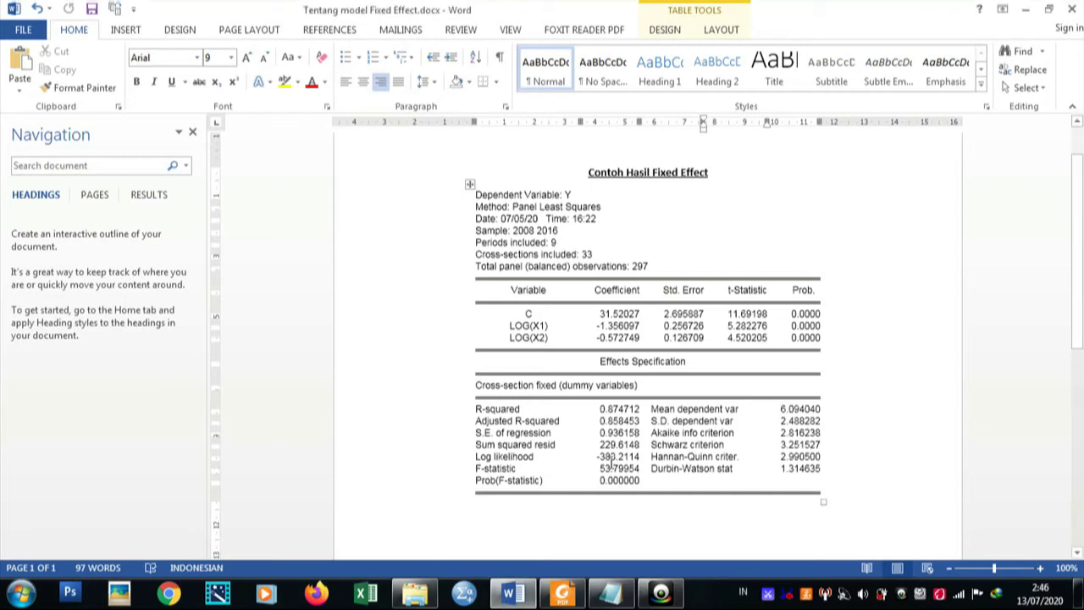
pyautogui.click(481, 410)
pyautogui.click(480, 421)
pyautogui.moveTo(475, 435)
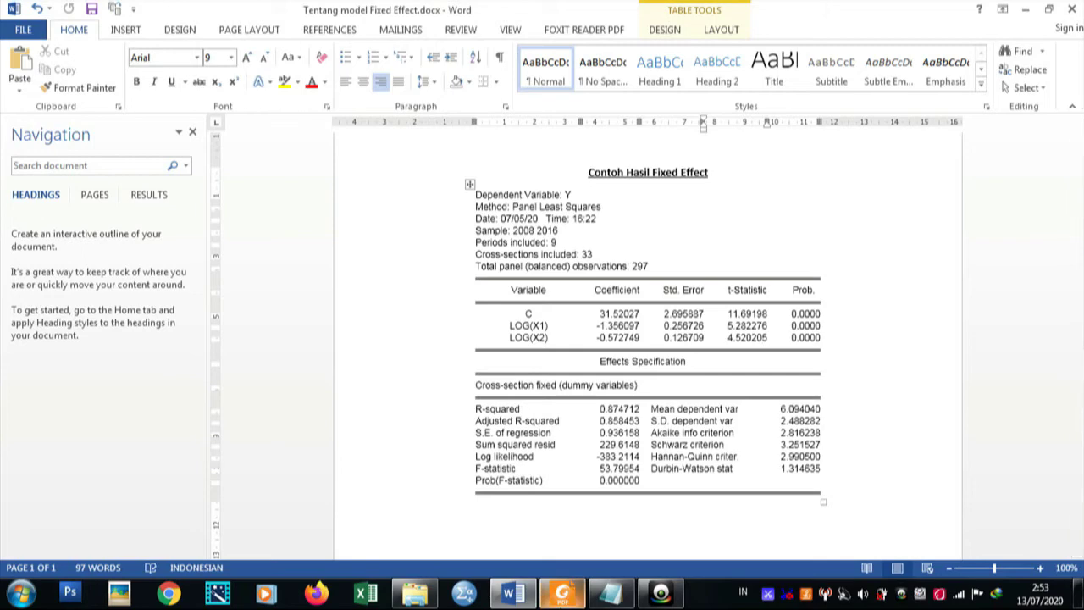
# Close T tabel.pdf and open F tabel.pdf at the F distribution table for probability 0.05 on page 2
pyautogui.click(563, 593)
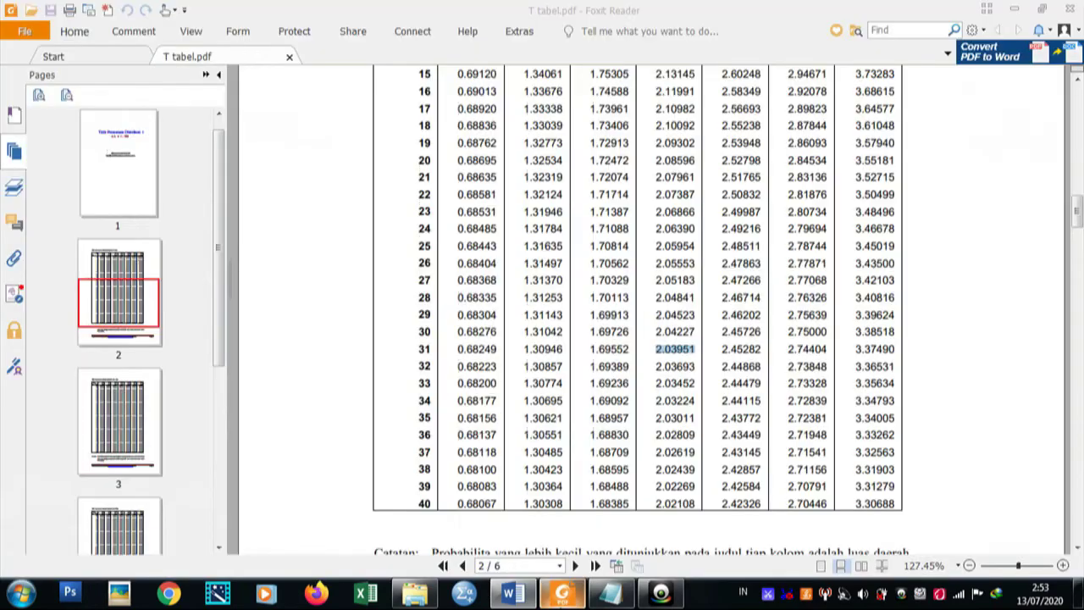
pyautogui.click(1070, 11)
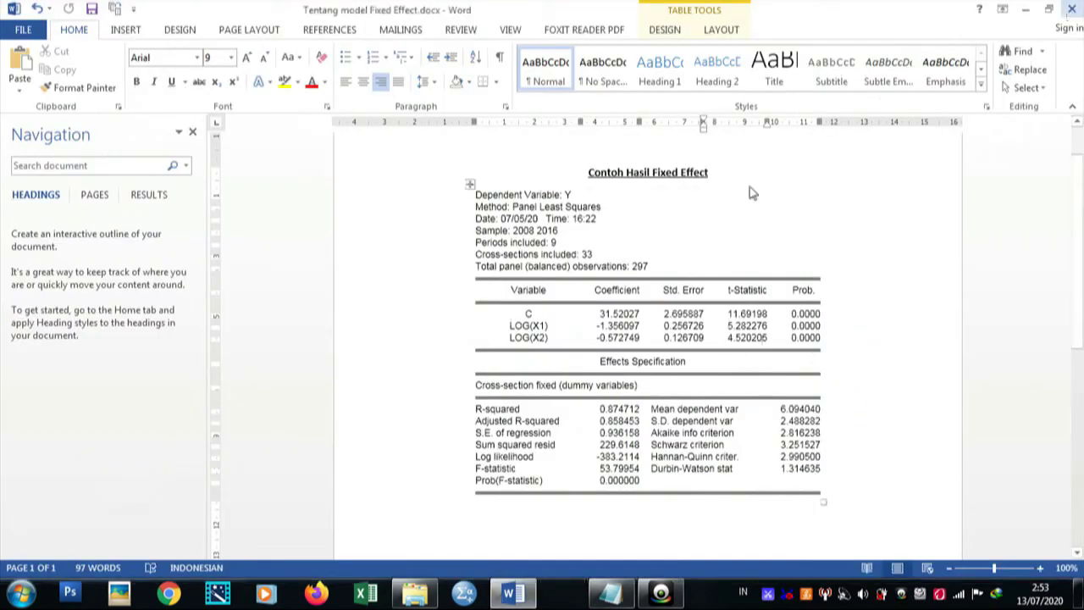
pyautogui.click(415, 599)
pyautogui.click(262, 107)
pyautogui.doubleClick(261, 107)
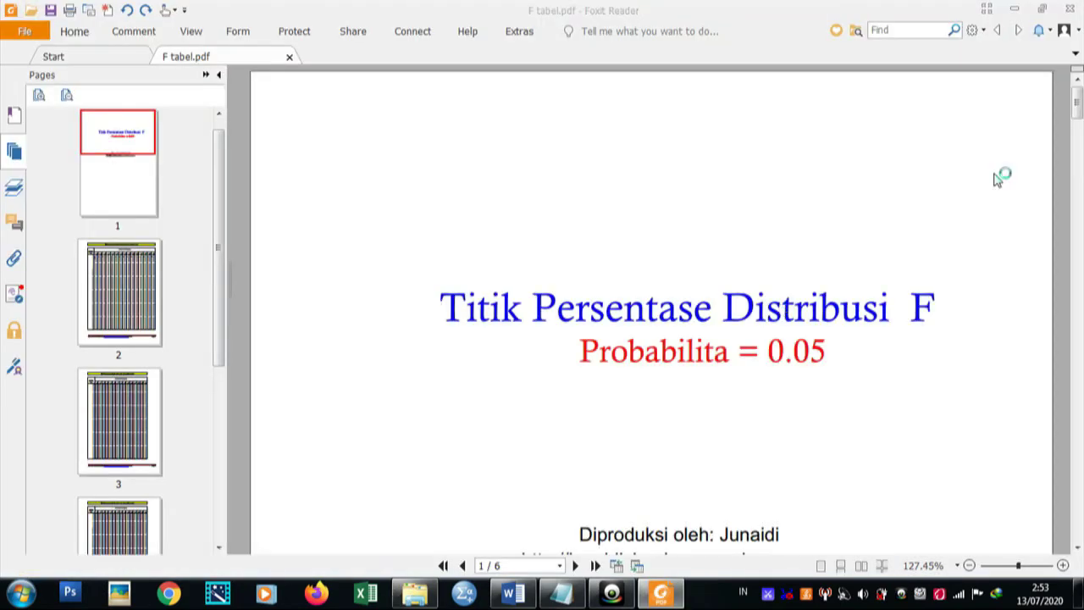
pyautogui.click(839, 99)
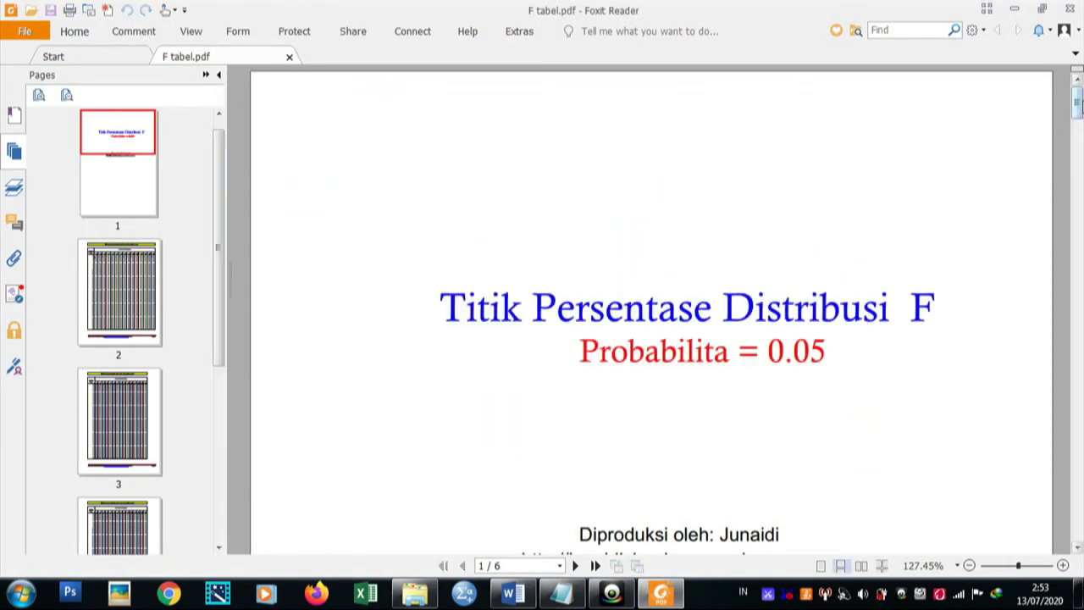
pyautogui.moveTo(1077, 114); pyautogui.dragTo(1079, 185)
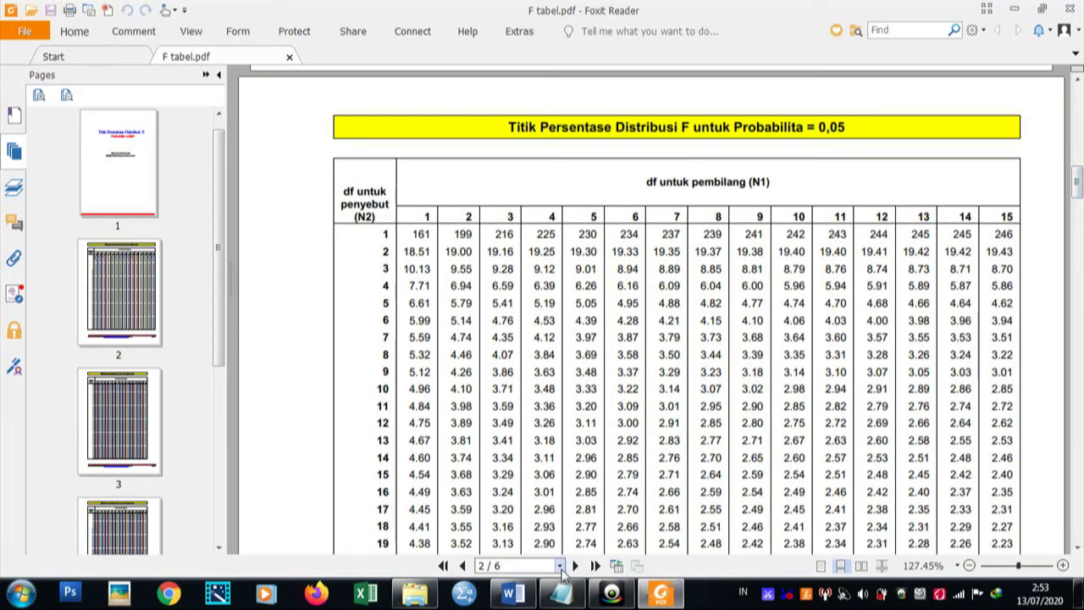
# Switch to the Word document, open a new Notepad window, narrow it and place it beside the regression output
pyautogui.click(512, 592)
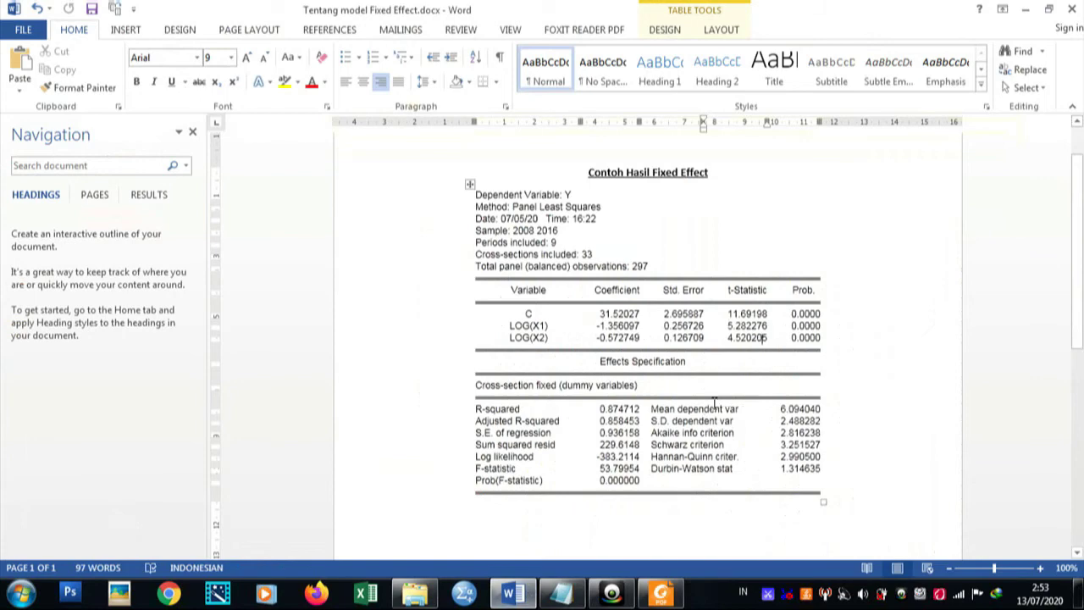
pyautogui.click(21, 593)
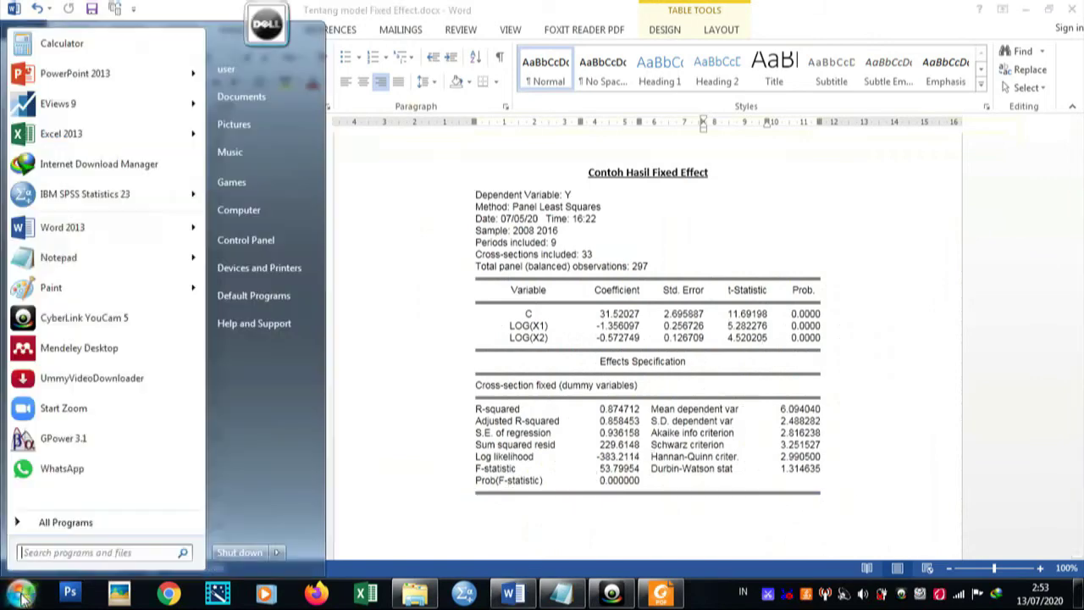
pyautogui.click(55, 259)
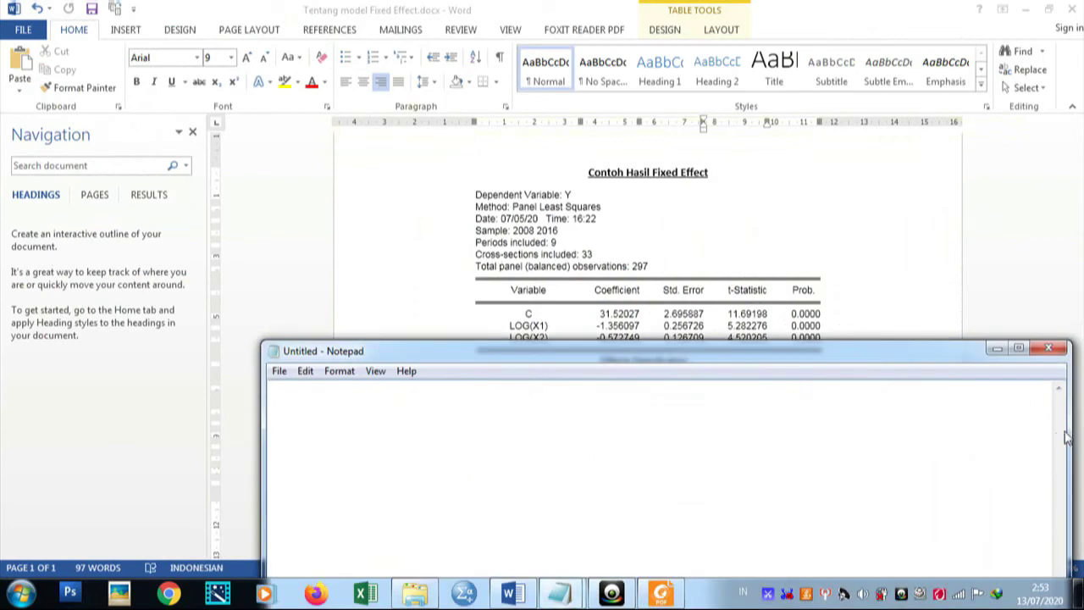
pyautogui.moveTo(1069, 432); pyautogui.dragTo(514, 411)
pyautogui.moveTo(404, 355); pyautogui.dragTo(902, 216)
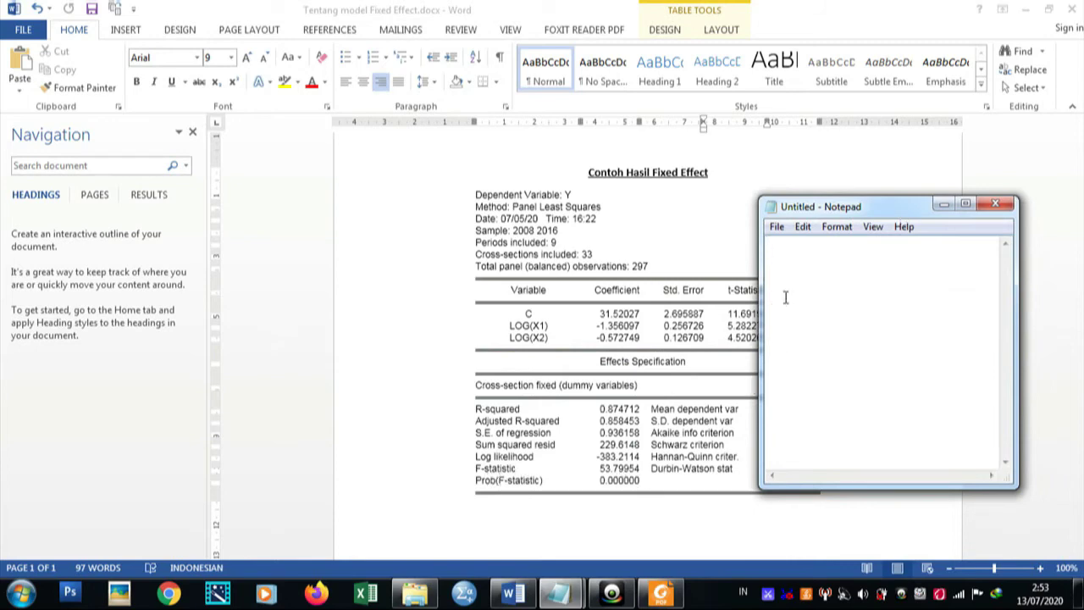
# Write "F ST F HITUNG = 53.79954" in the note and, after a blank line, "Alpha 0.05"
pyautogui.write('F ST F HITUNG = 53')
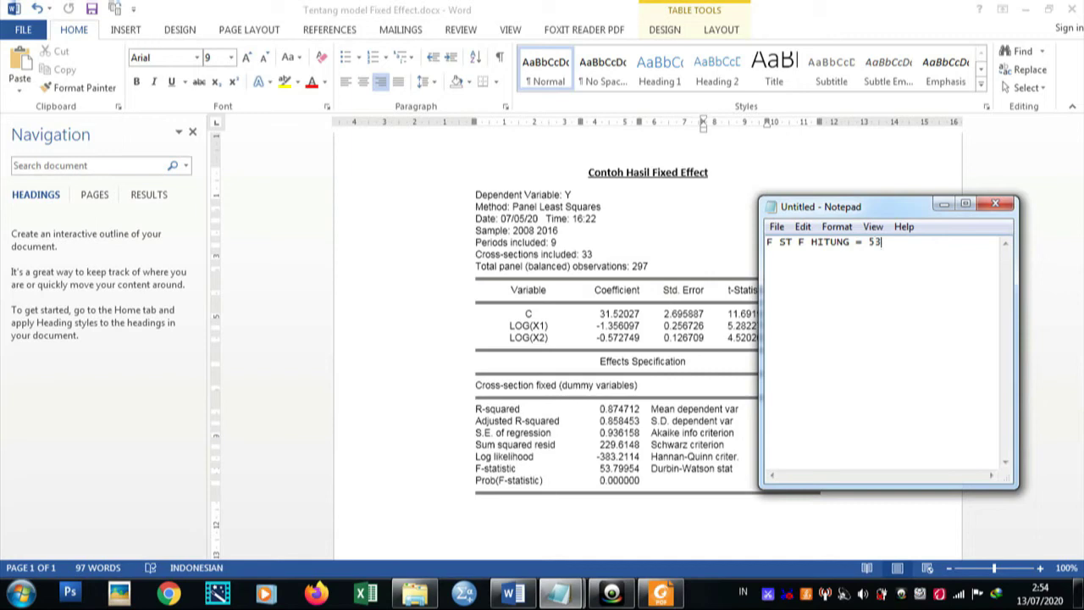
pyautogui.write('.79954')
pyautogui.press('Return')
pyautogui.press('capslock')
pyautogui.press('Return')
pyautogui.write('Alpha 0.05')
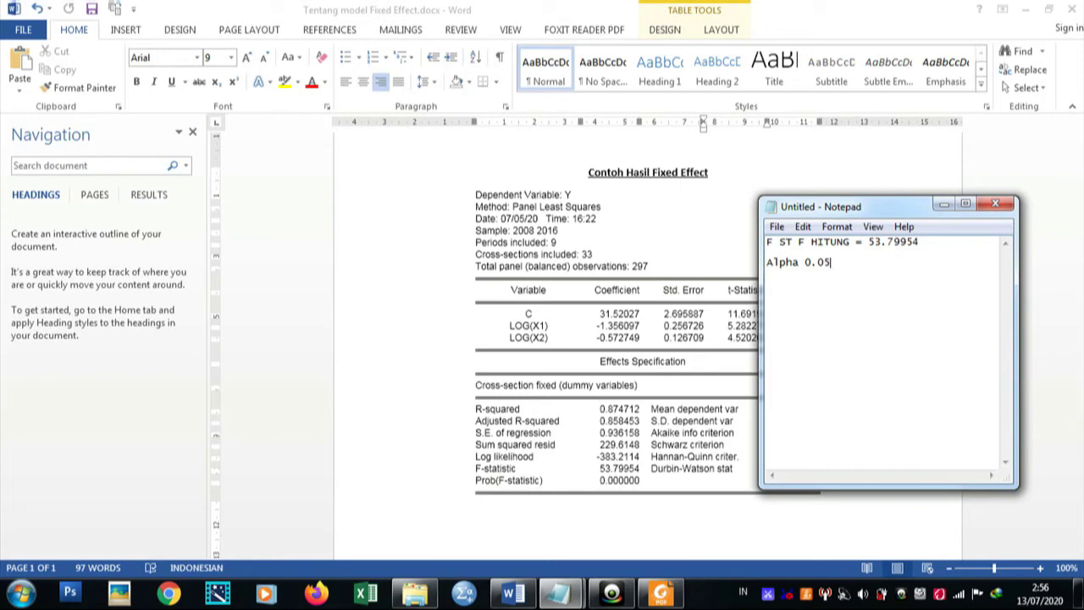
# Add the degrees-of-freedom formulas "numerator k-1" and "denumerator n-k" on separate lines below the alpha line
pyautogui.write('numera')
pyautogui.write('tor')
pyautogui.write(' k')
pyautogui.write('-1 ')
pyautogui.write('denum')
pyautogui.write('e')
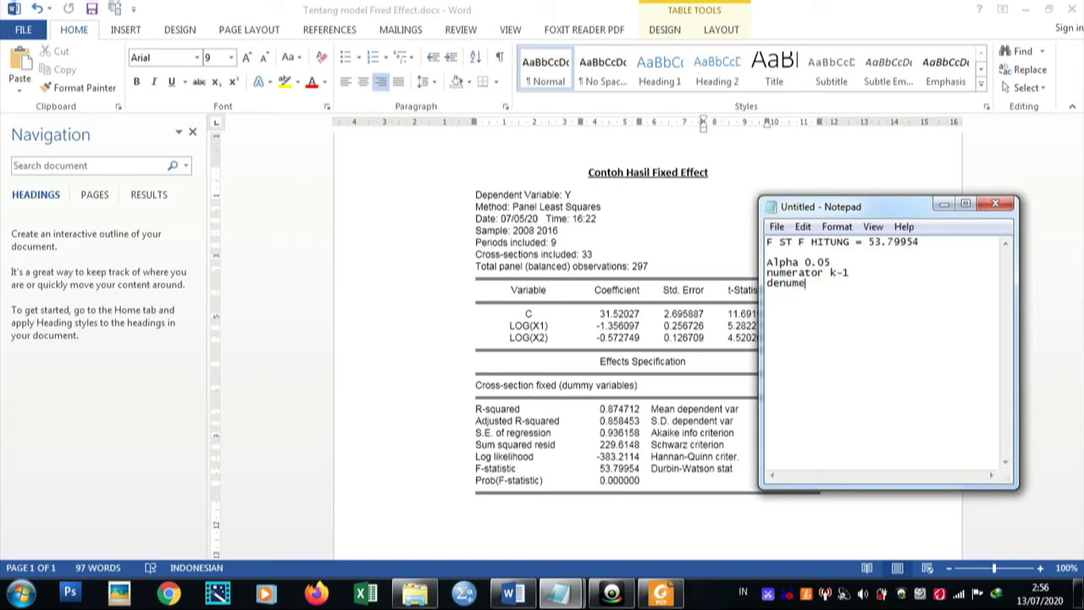
pyautogui.write('rator n-k')
# Check the variables and cross-sections in the regression output and record "k=3" and "n = 33" below the formulas
pyautogui.click(523, 599)
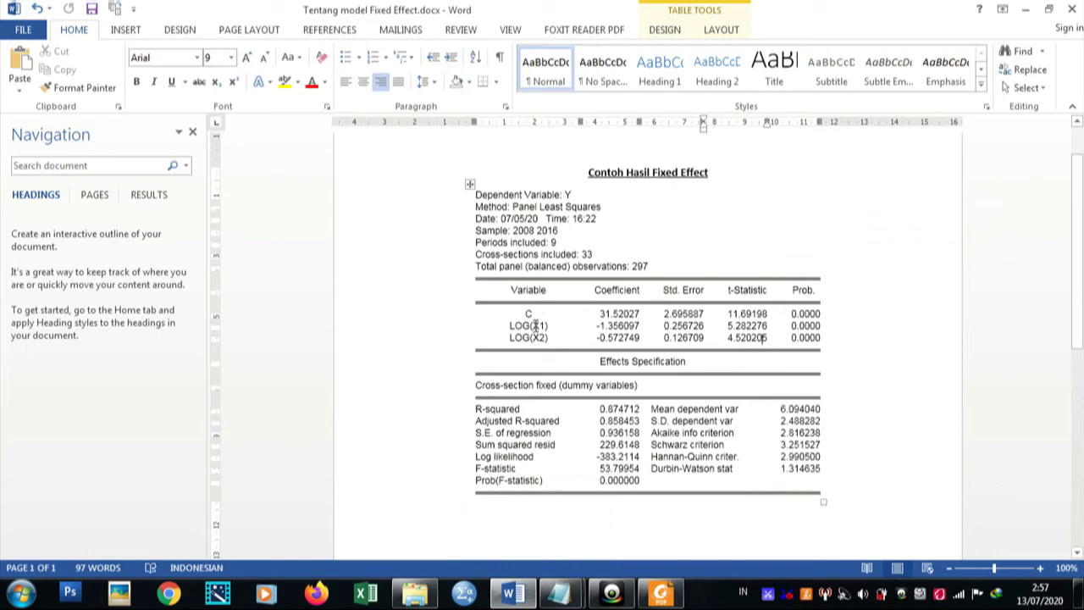
pyautogui.click(558, 593)
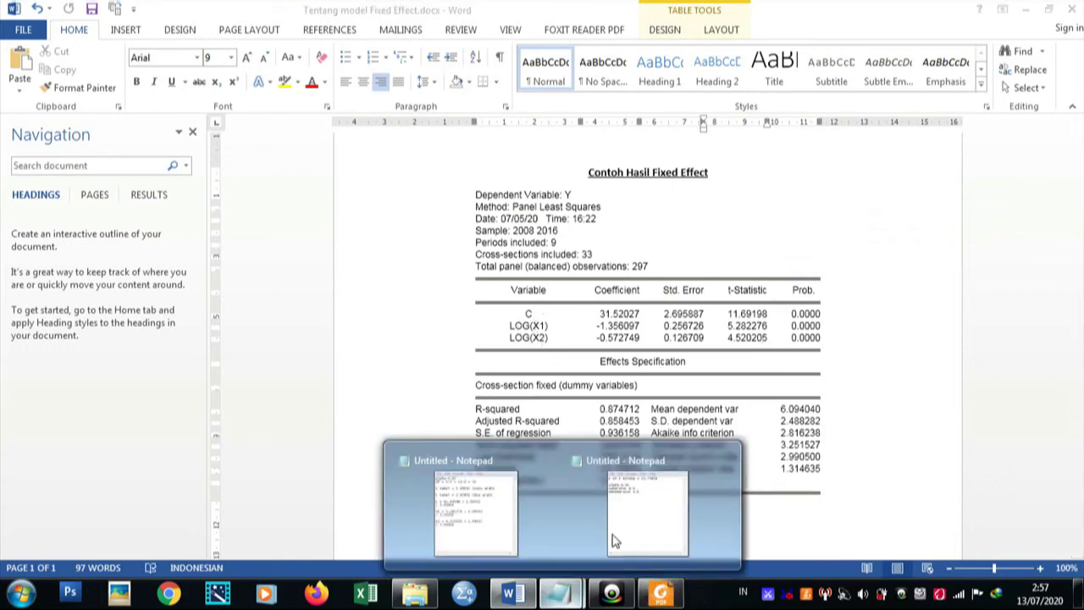
pyautogui.click(616, 535)
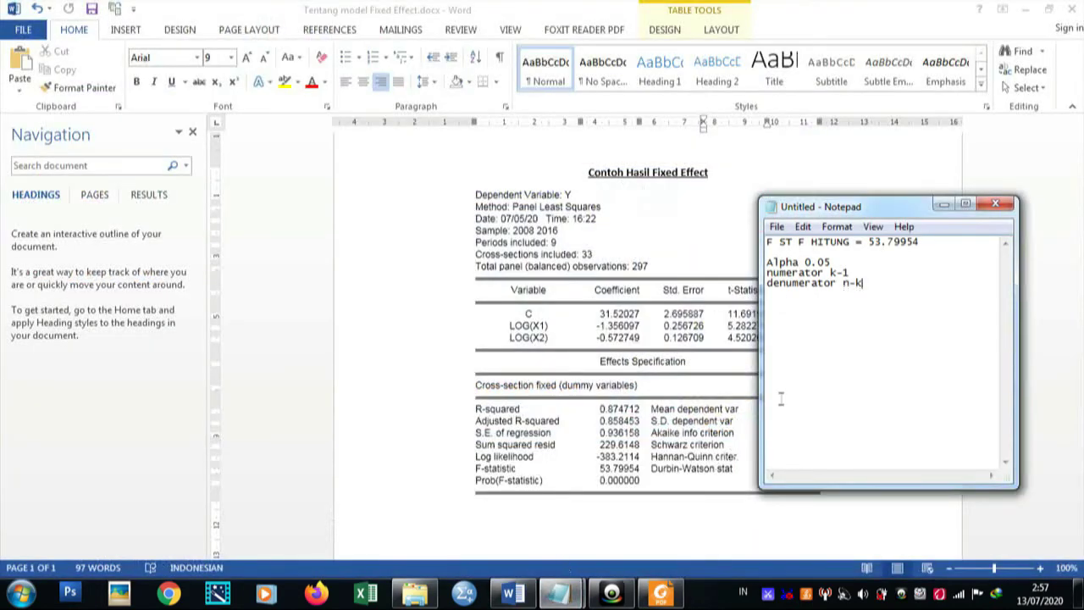
pyautogui.press('Return')
pyautogui.write('k=3')
pyautogui.click(687, 546)
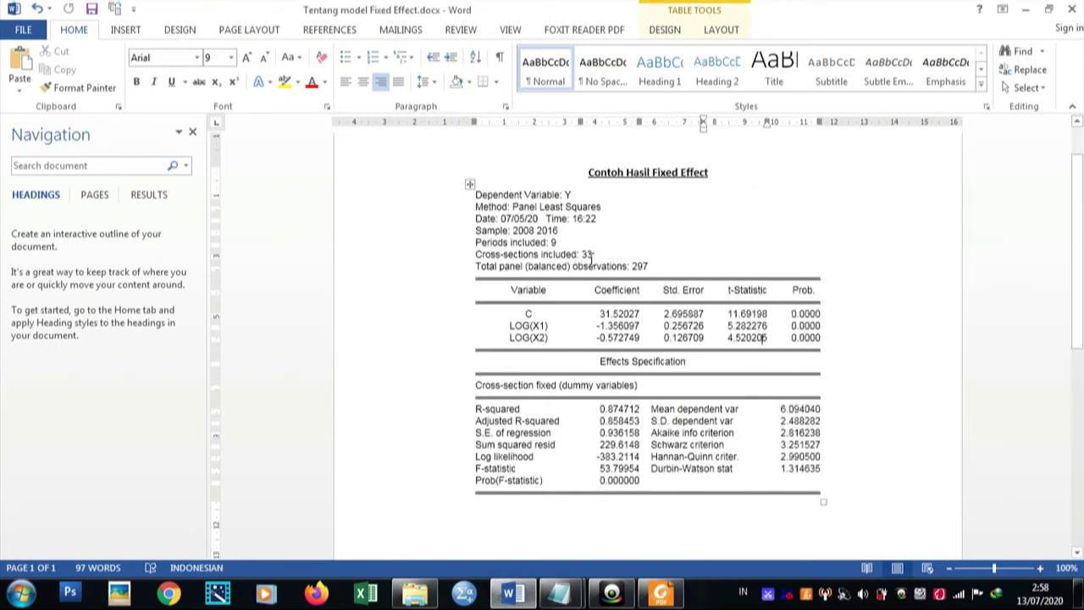
pyautogui.moveTo(563, 597)
pyautogui.click(470, 517)
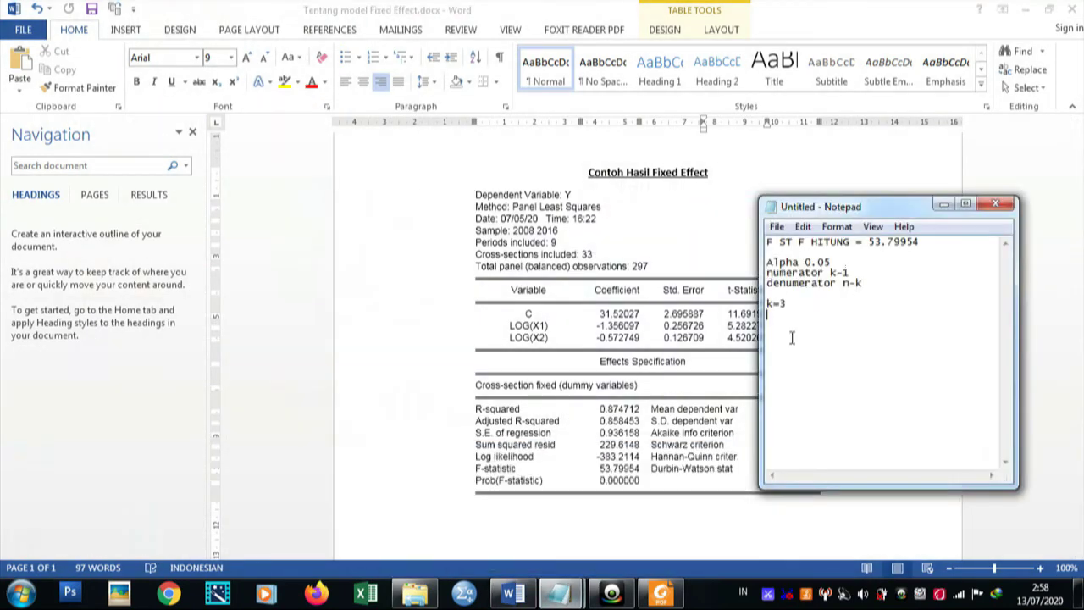
pyautogui.write('n = 33')
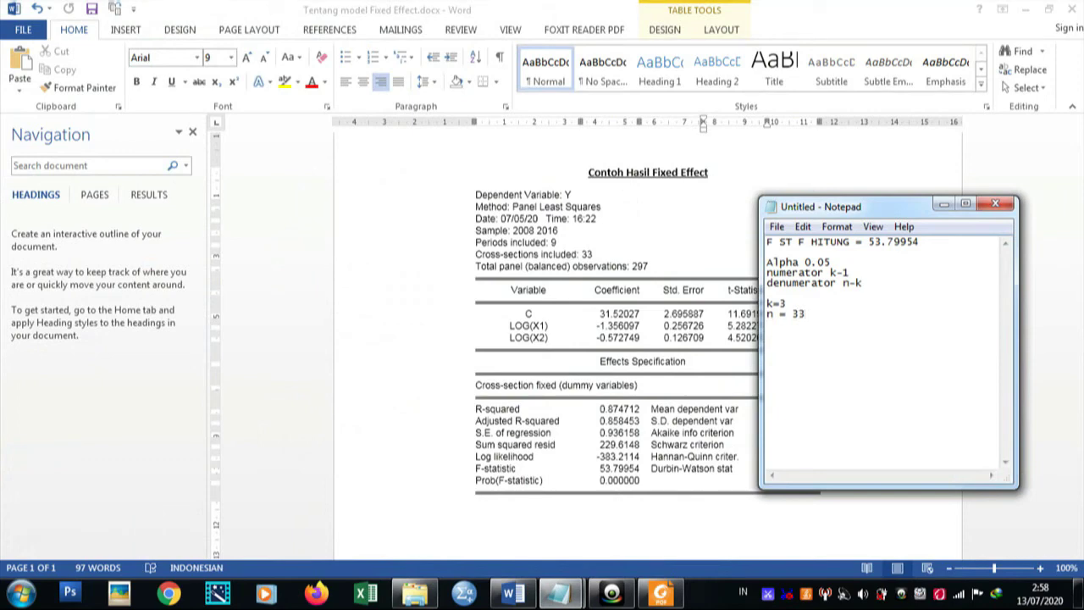
# Complete the formula lines with "= 3-1 = 2" for the numerator and "= 33-3= 30" for the denumerator
pyautogui.click(855, 273)
pyautogui.write('= ')
pyautogui.write('3')
pyautogui.write('-1 ')
pyautogui.write('= 2 denumerator')
pyautogui.write(' n-k ')
pyautogui.write('= ')
pyautogui.write('33')
pyautogui.write('-3')
pyautogui.write('=')
pyautogui.write(' 30')
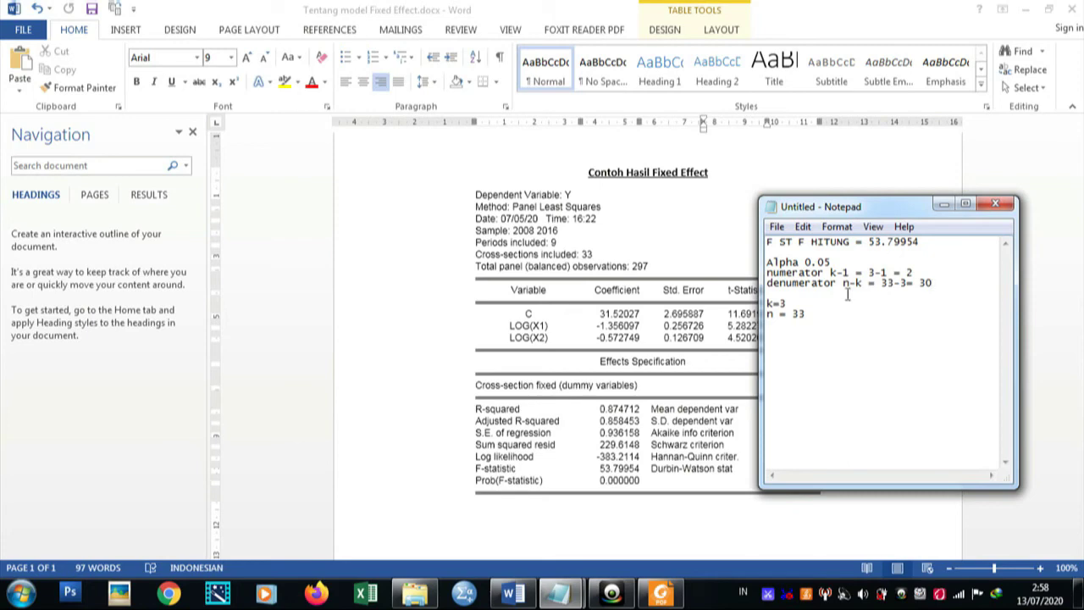
# Switch to the F table in Foxit Reader and close the older Notepad note with the t tabel calculations without saving
pyautogui.click(670, 596)
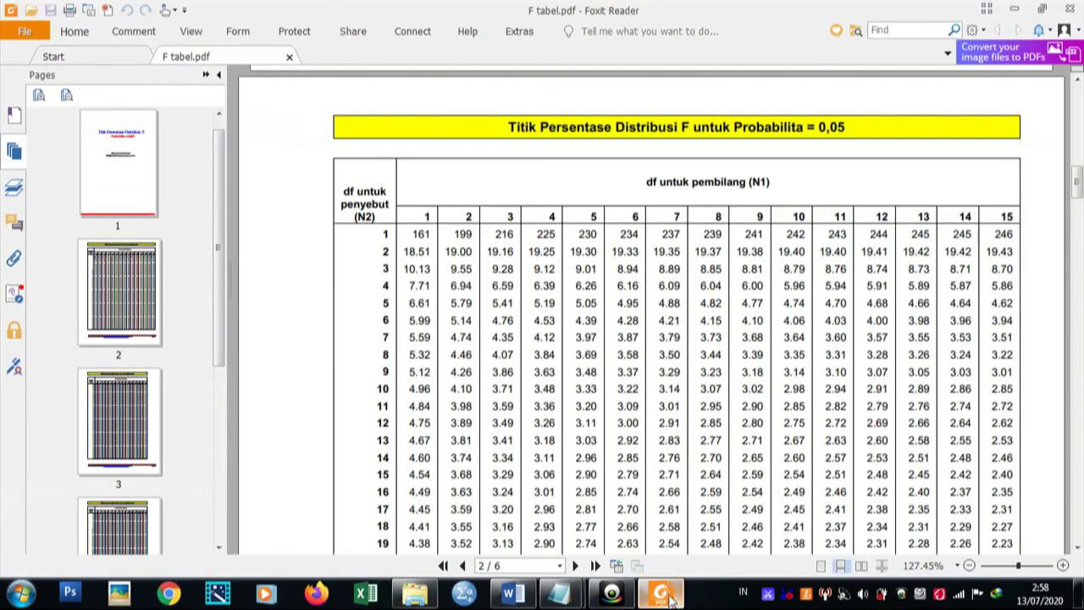
pyautogui.moveTo(559, 595)
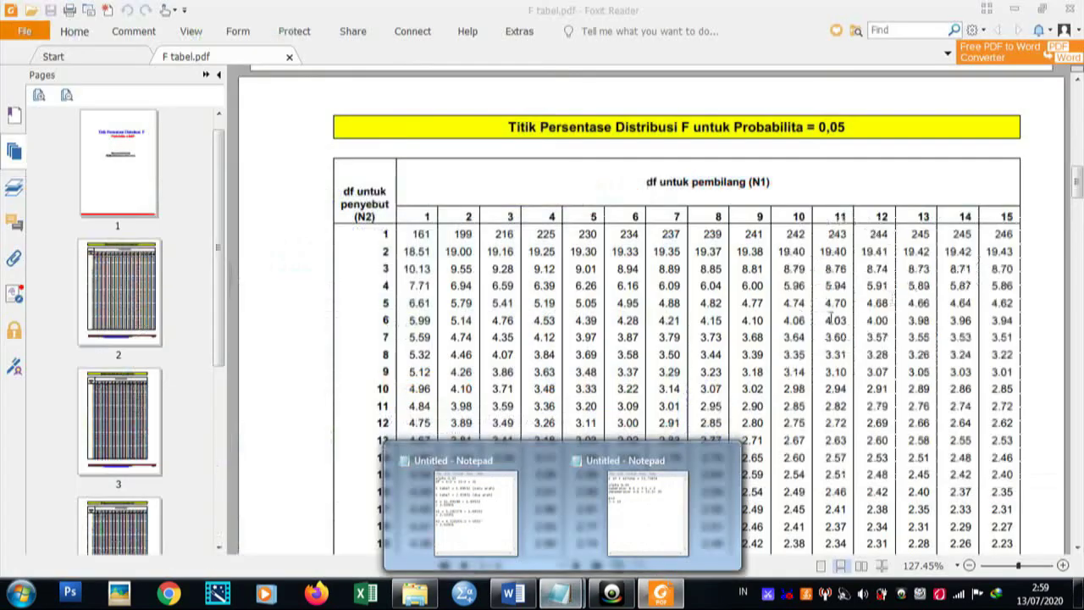
pyautogui.moveTo(471, 514)
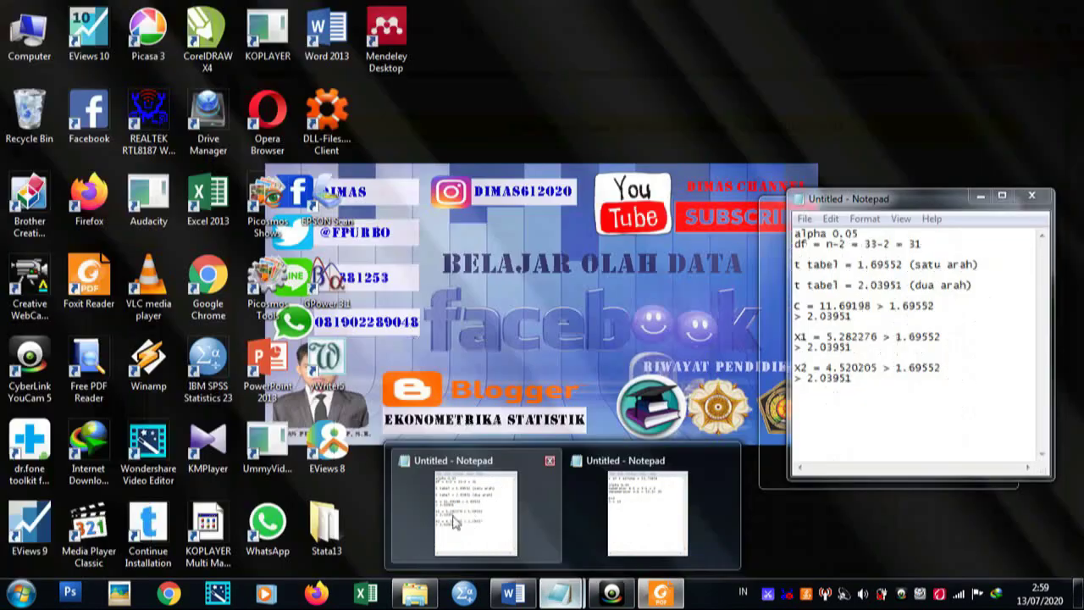
pyautogui.click(481, 503)
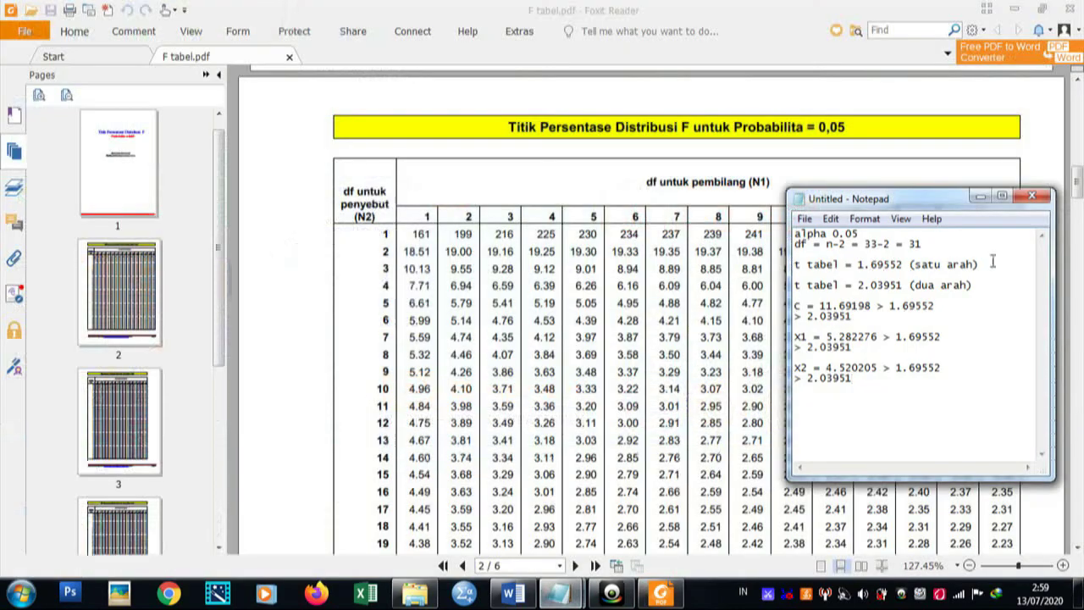
pyautogui.click(1032, 198)
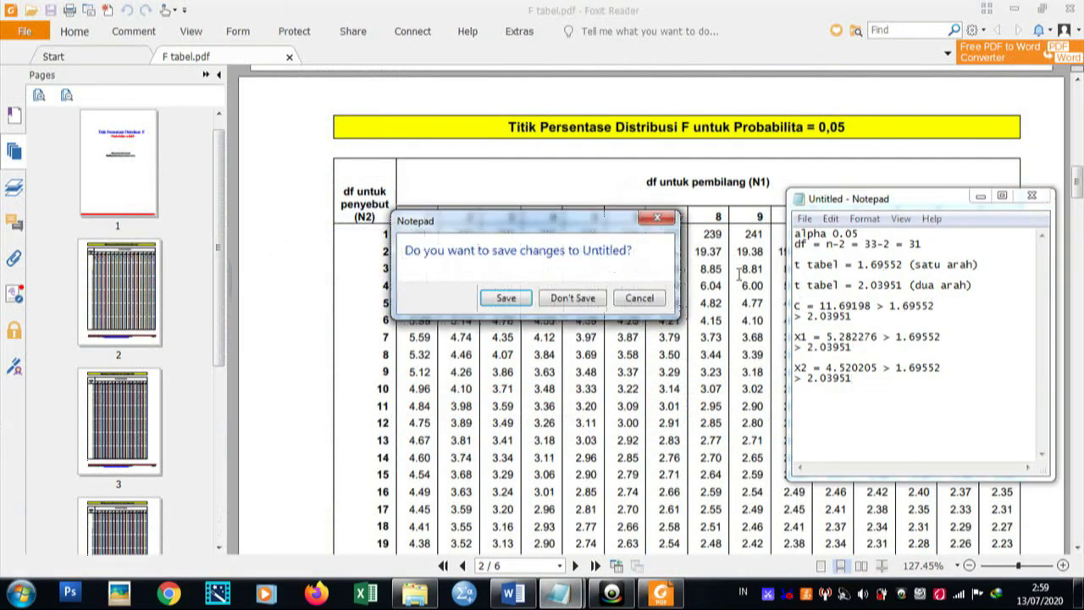
pyautogui.click(576, 298)
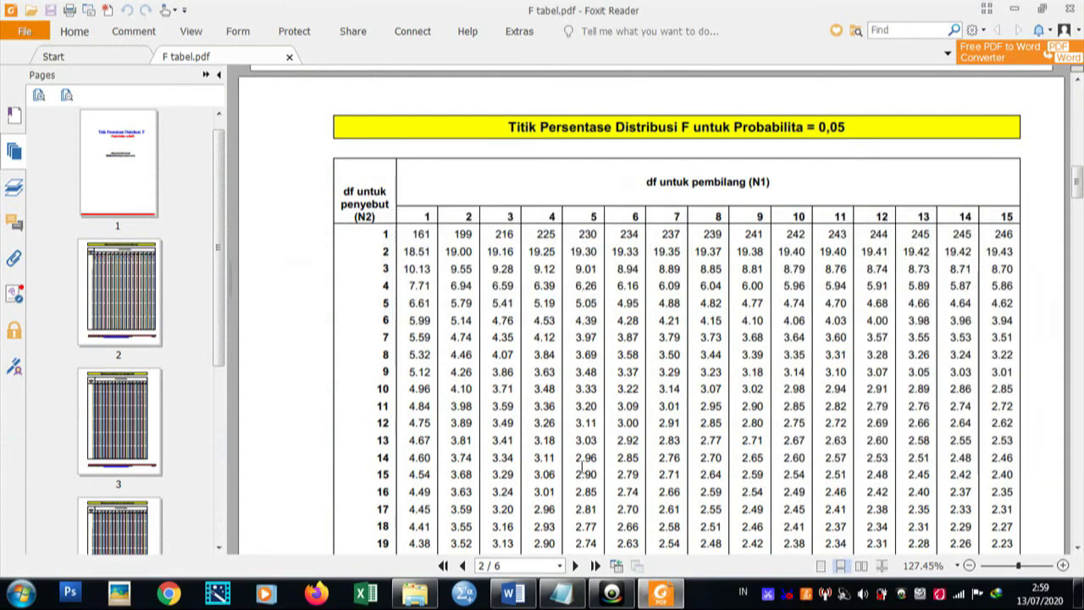
# Compare the degrees of freedom in the Notepad note with the 0,05 F table and select the value at N1 = 2, N2 = 30
pyautogui.click(557, 592)
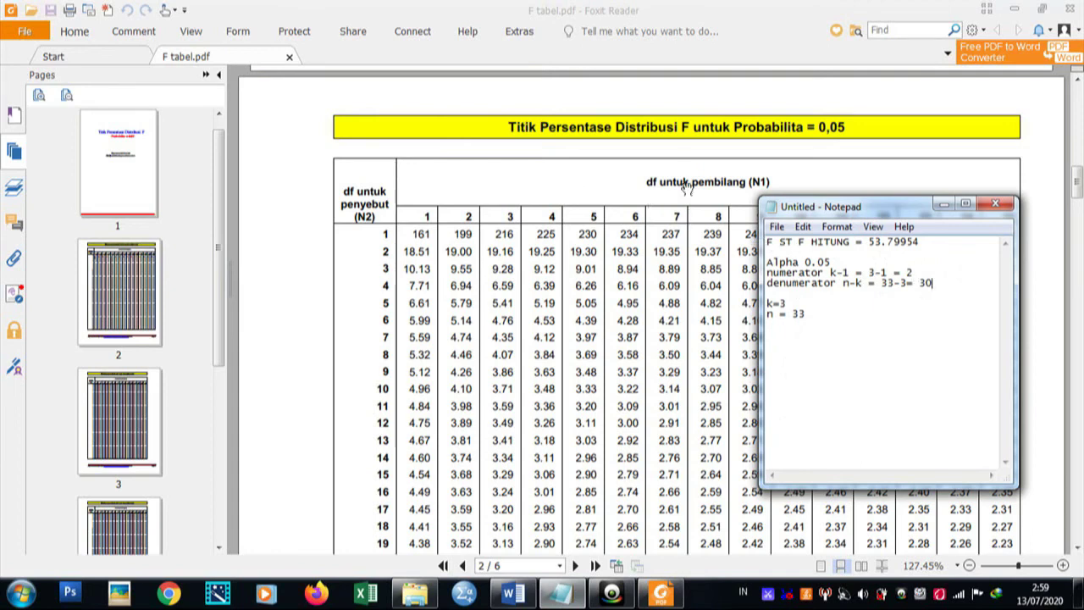
pyautogui.click(519, 194)
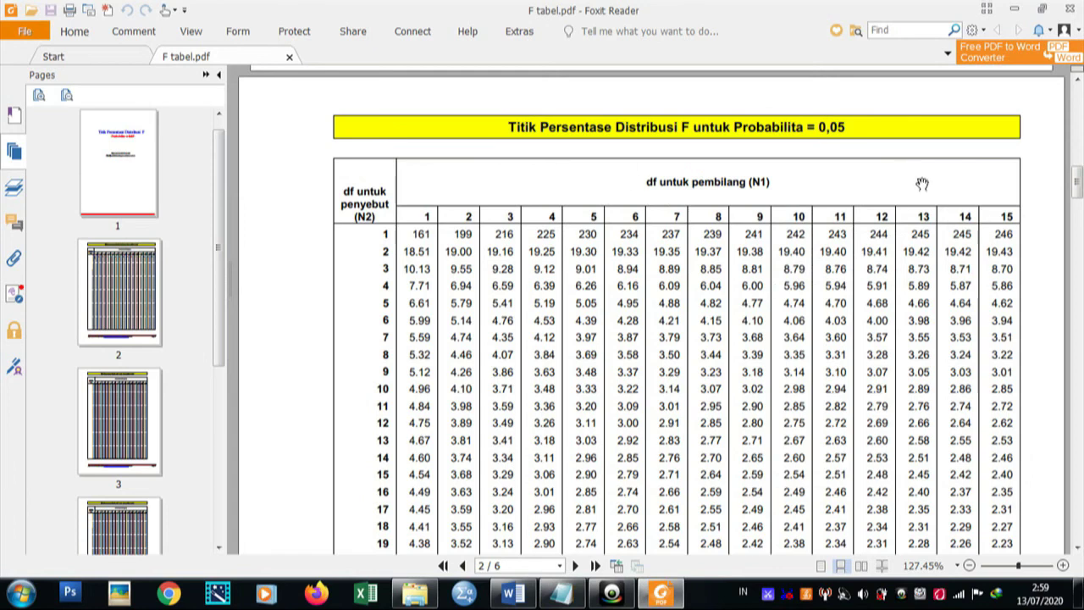
pyautogui.click(562, 593)
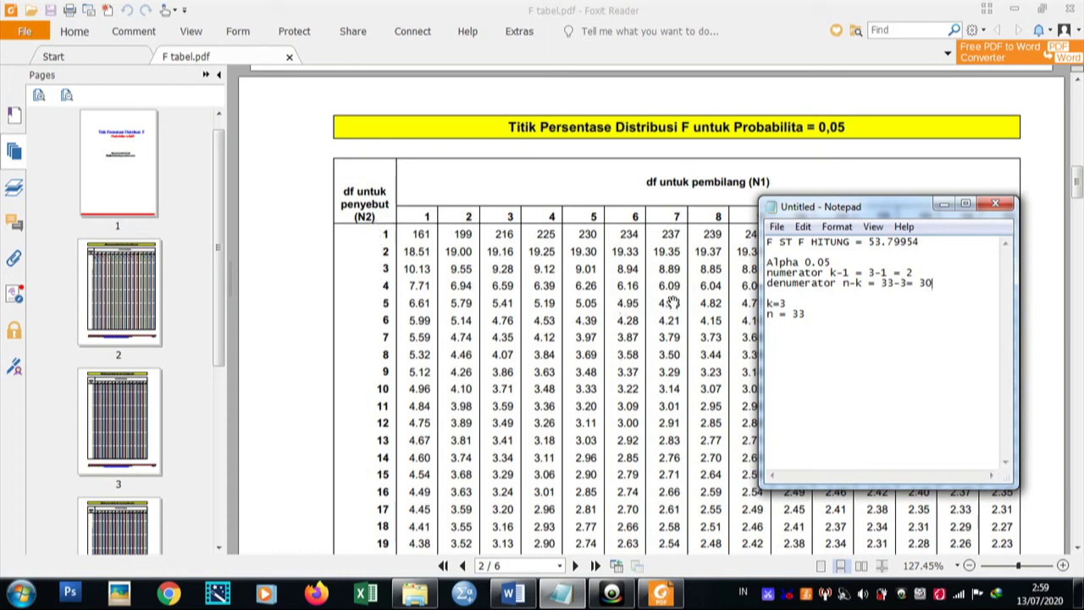
pyautogui.click(467, 218)
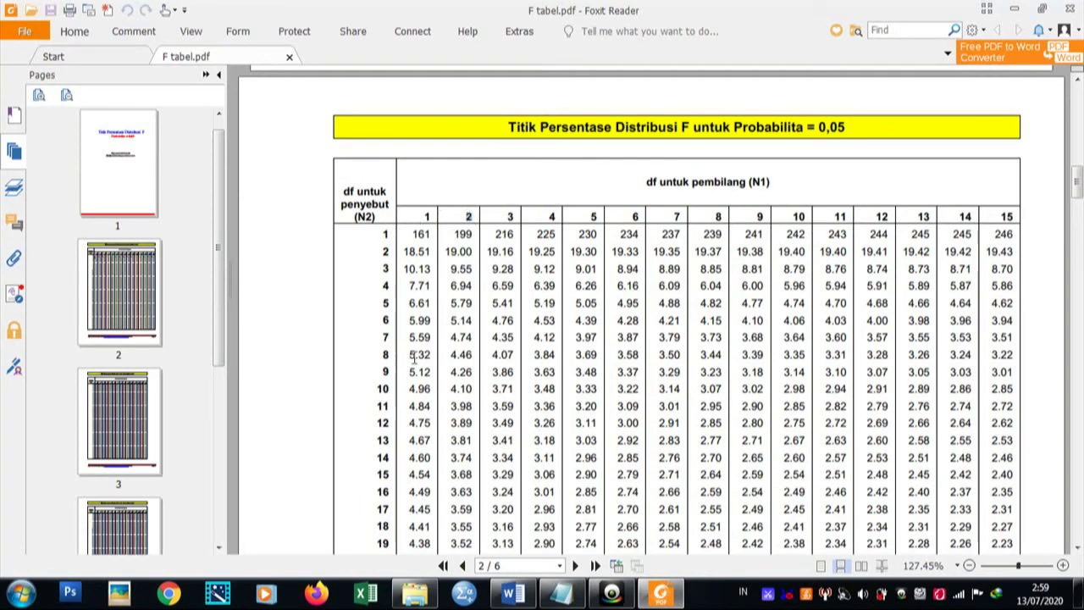
pyautogui.scroll(-5, 1077, 180)
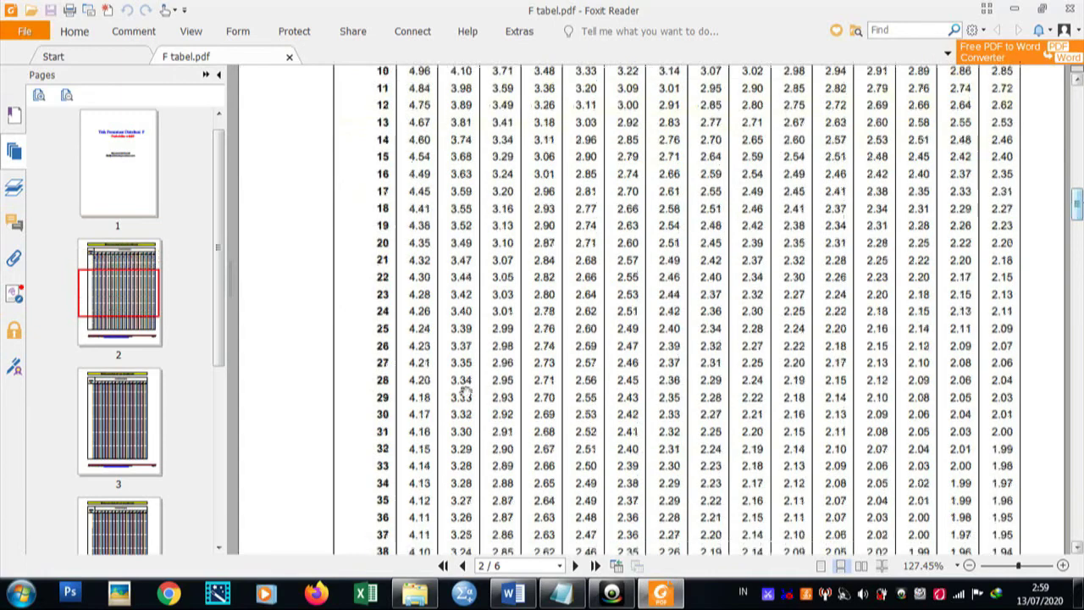
pyautogui.click(413, 414)
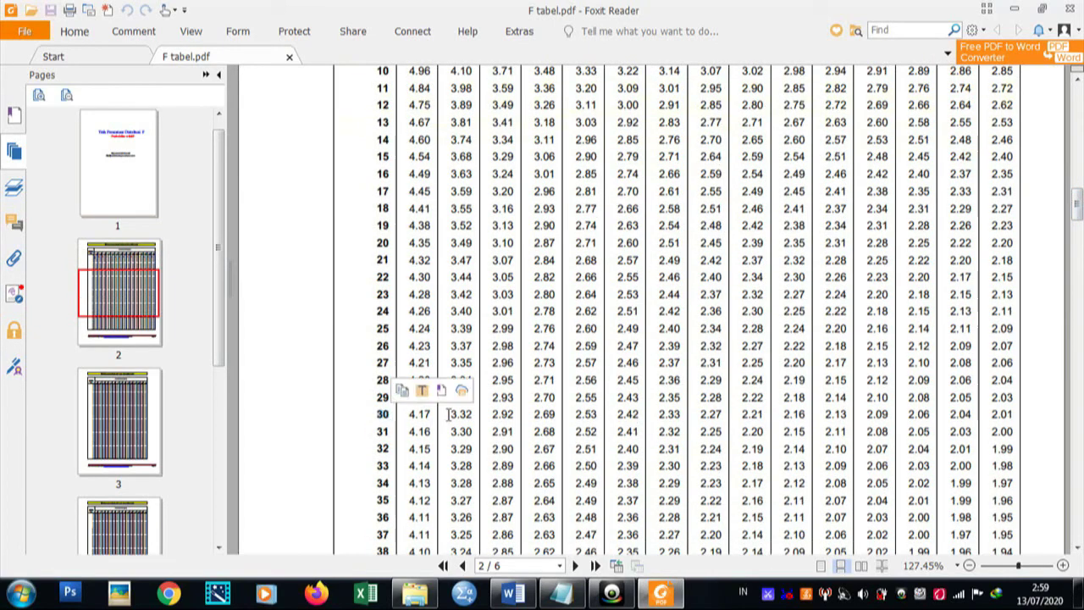
pyautogui.moveTo(453, 414); pyautogui.dragTo(471, 415)
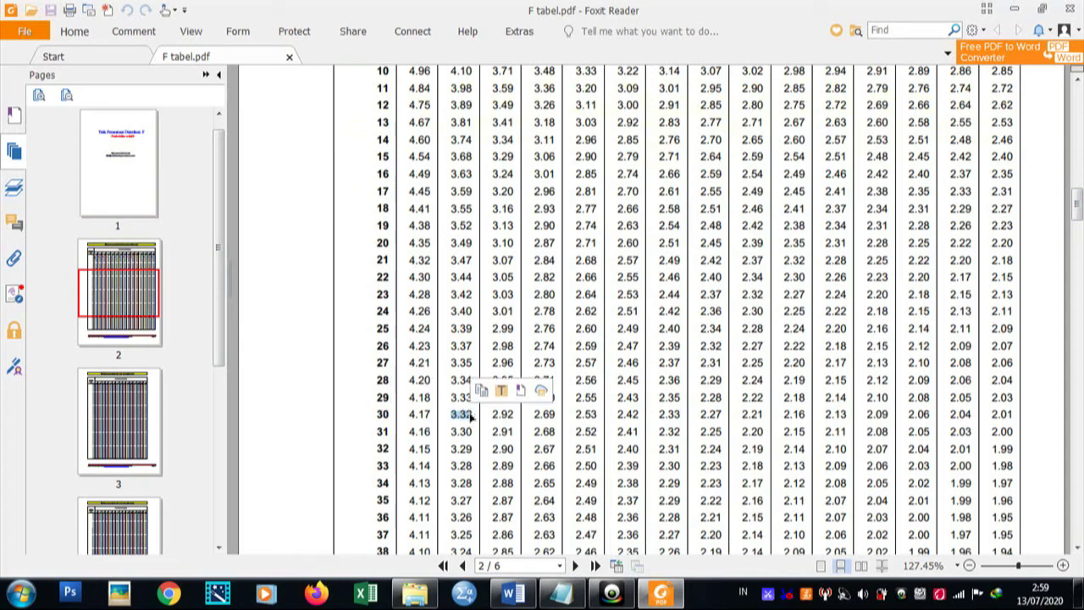
pyautogui.rightClick(471, 415)
pyautogui.click(506, 216)
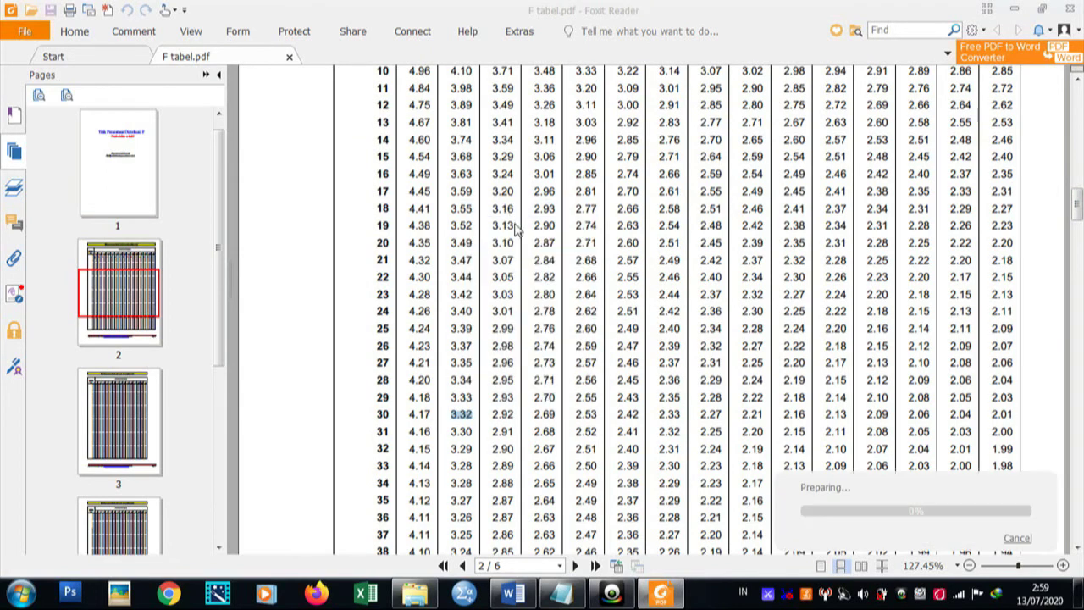
# Record the critical value as "F tabel = 3.32" below the n = 33 line in the Notepad note
pyautogui.click(561, 592)
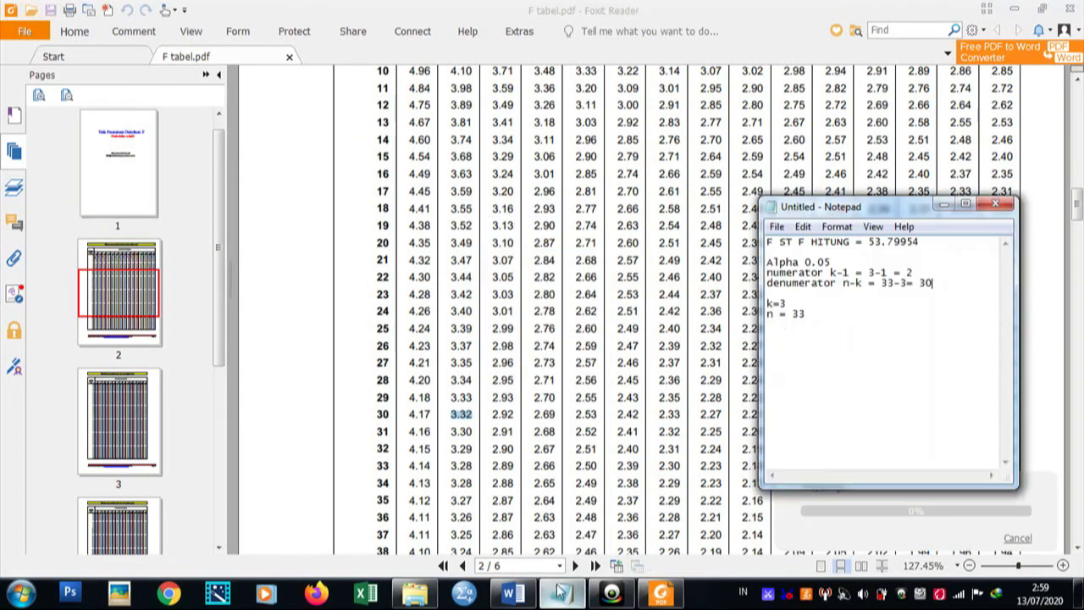
pyautogui.click(864, 324)
pyautogui.press('Return')
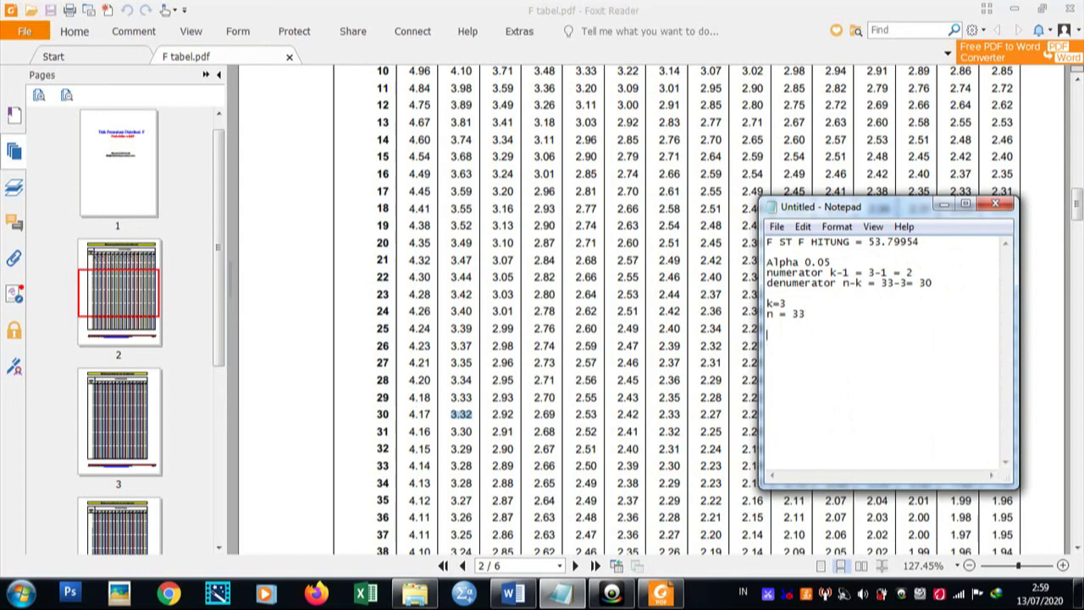
pyautogui.write('F')
pyautogui.press('capslock')
pyautogui.write('ta')
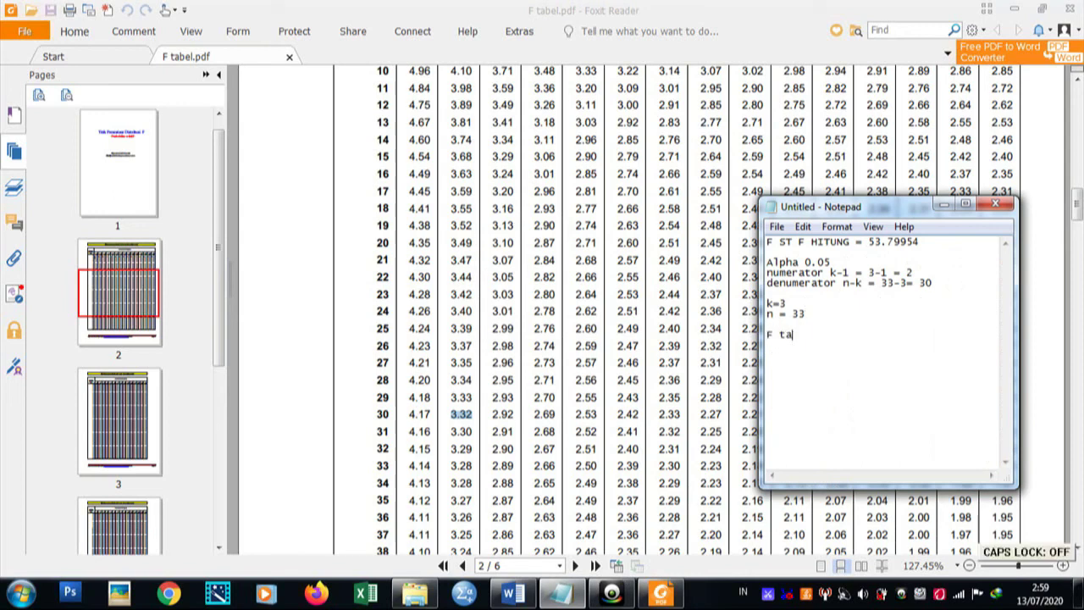
pyautogui.write('bel ')
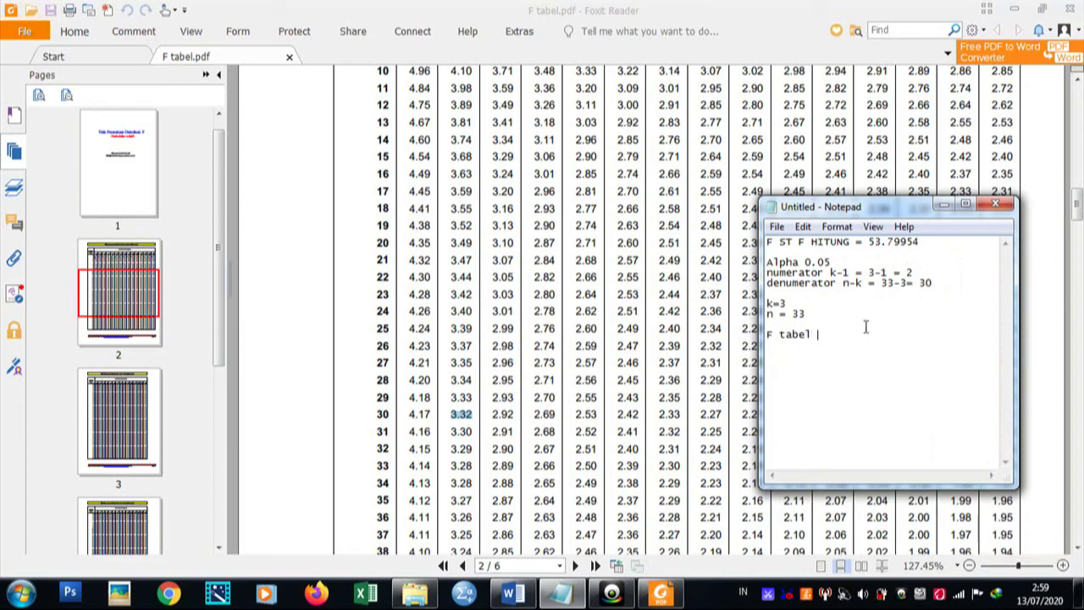
pyautogui.write('= 3.32')
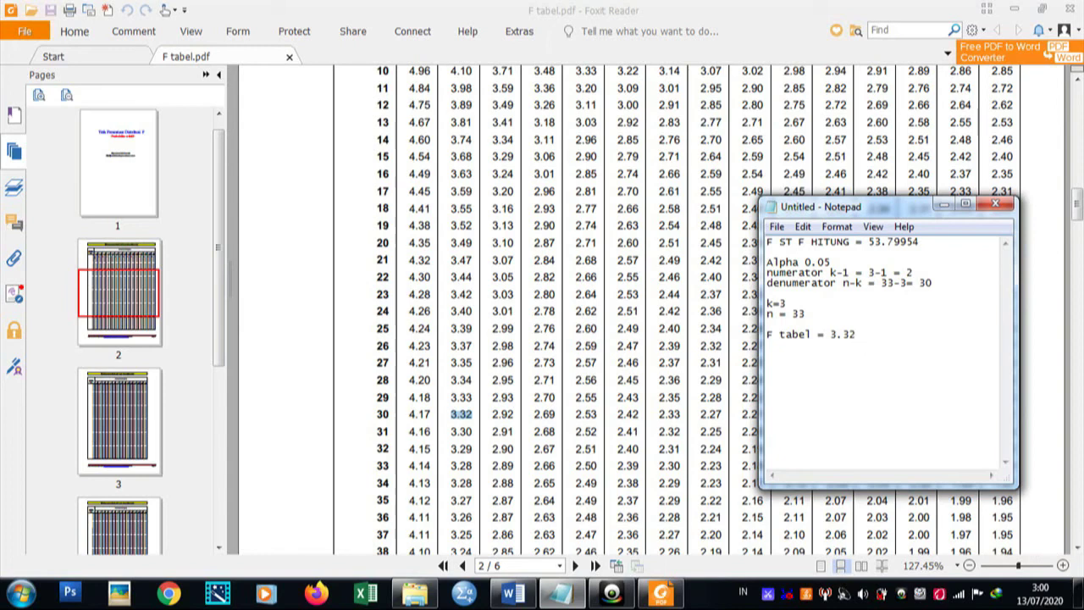
# Extend the F tabel line with the comparison "< 53.79954" and highlight the calculated F value
pyautogui.press('Return')
pyautogui.click(876, 334)
pyautogui.write('< 5')
pyautogui.write('.79954')
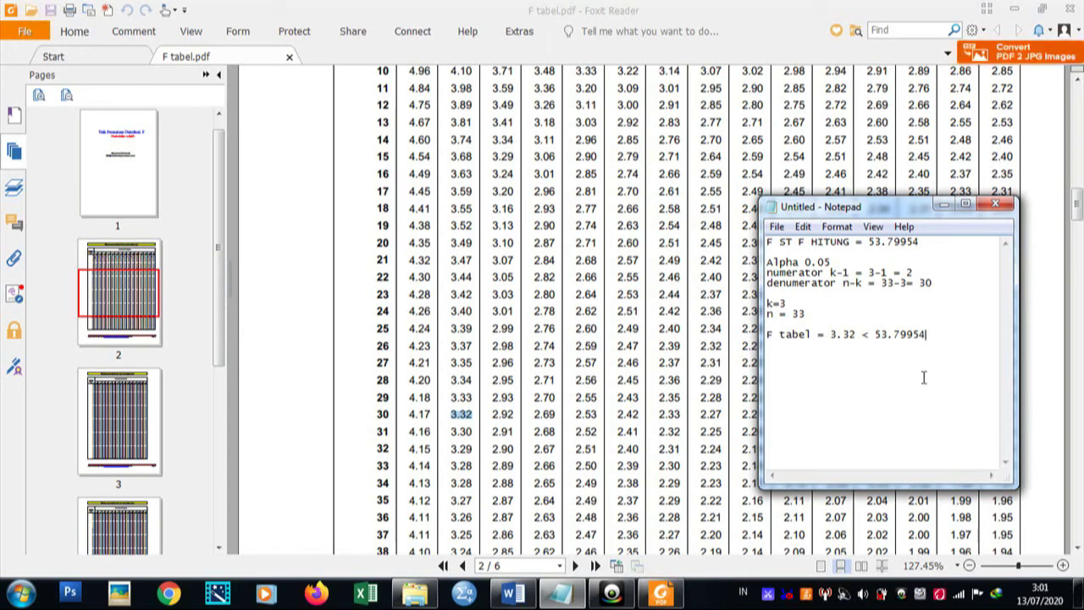
pyautogui.moveTo(929, 335); pyautogui.dragTo(875, 336)
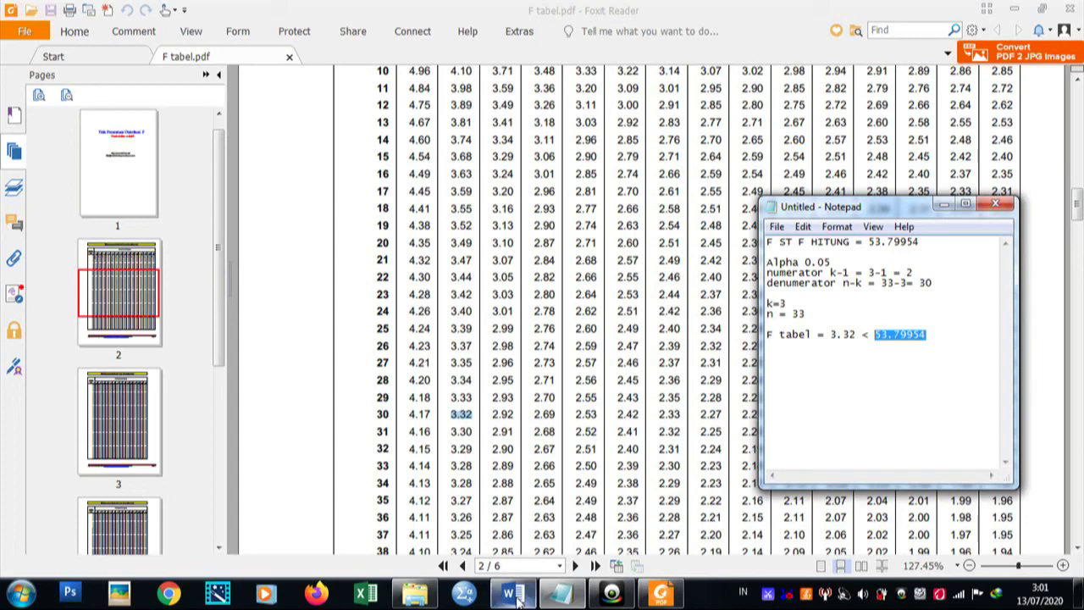
# Review the statistics in the Word regression output and add the Durbin-Watson criterion "-2 < dw < 2" below the F comparison in Notepad
pyautogui.moveTo(513, 593)
pyautogui.click(539, 539)
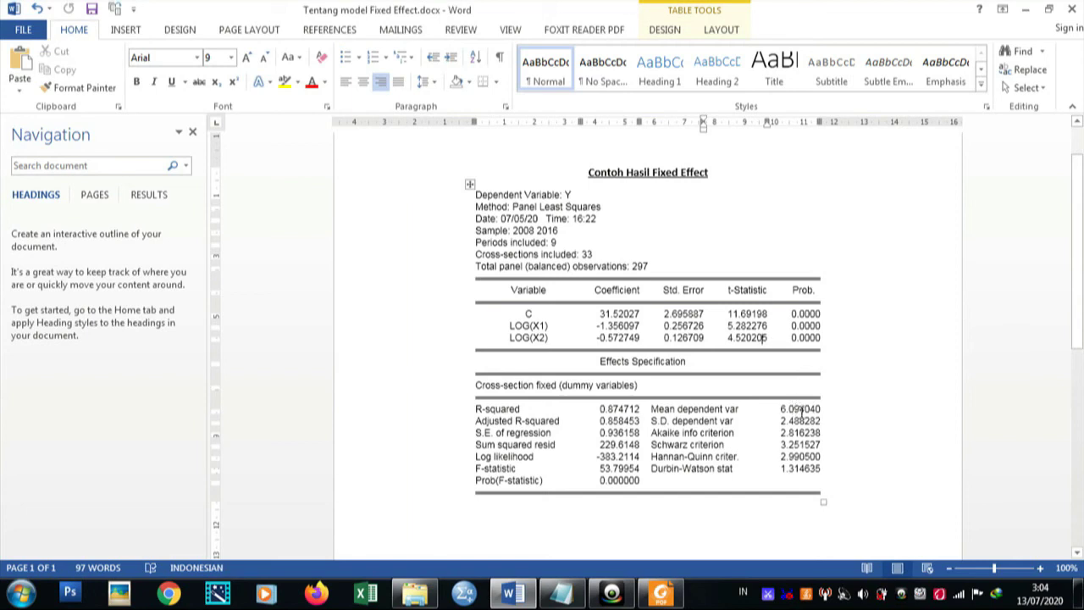
pyautogui.moveTo(811, 410); pyautogui.dragTo(824, 410)
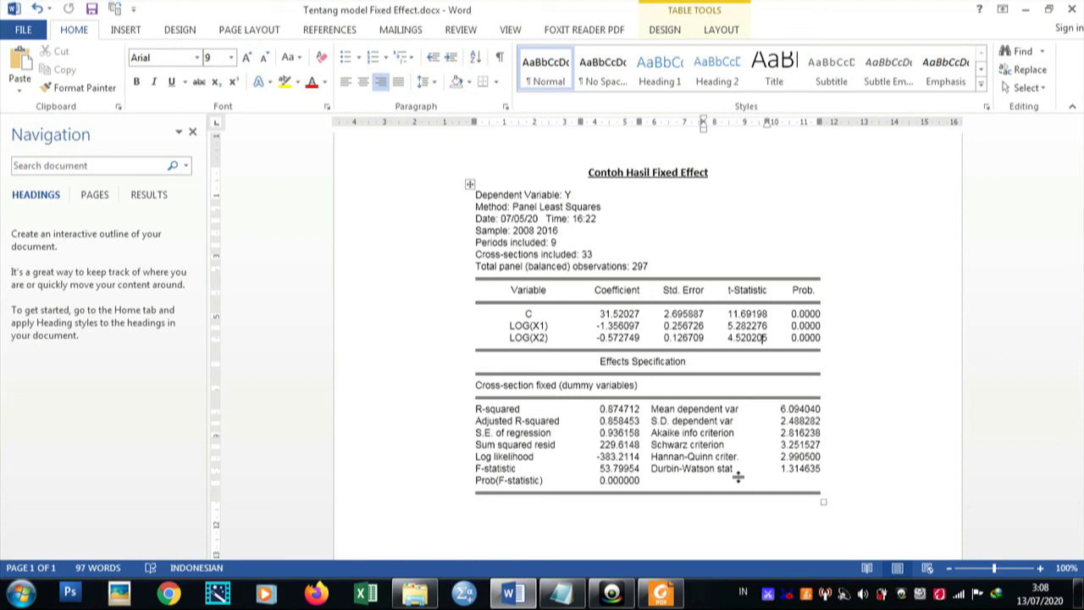
pyautogui.click(562, 593)
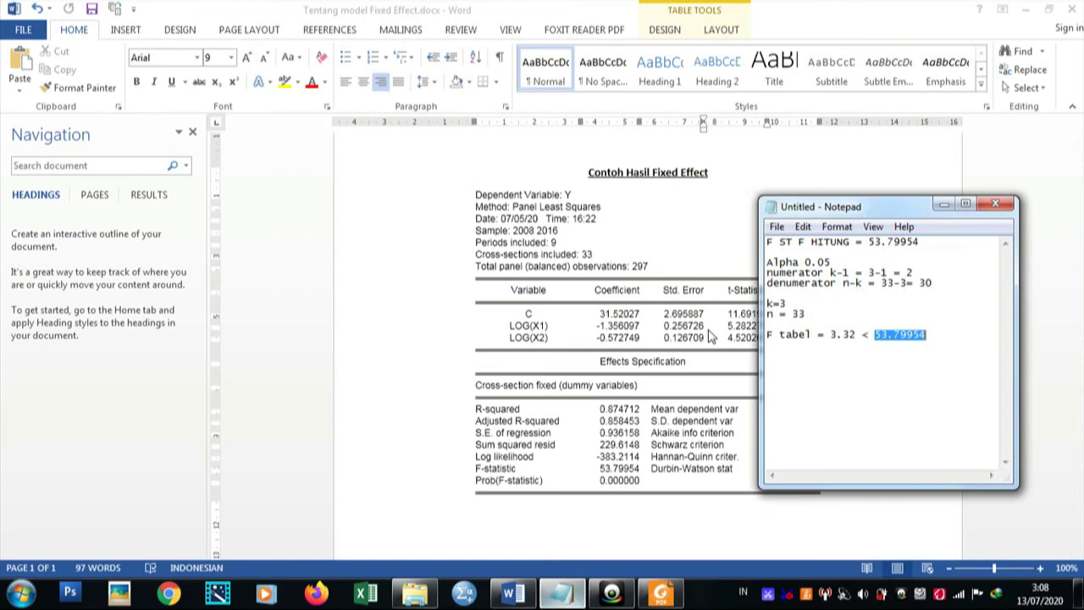
pyautogui.click(945, 333)
pyautogui.press('Return')
pyautogui.press('Return')
pyautogui.write('-2')
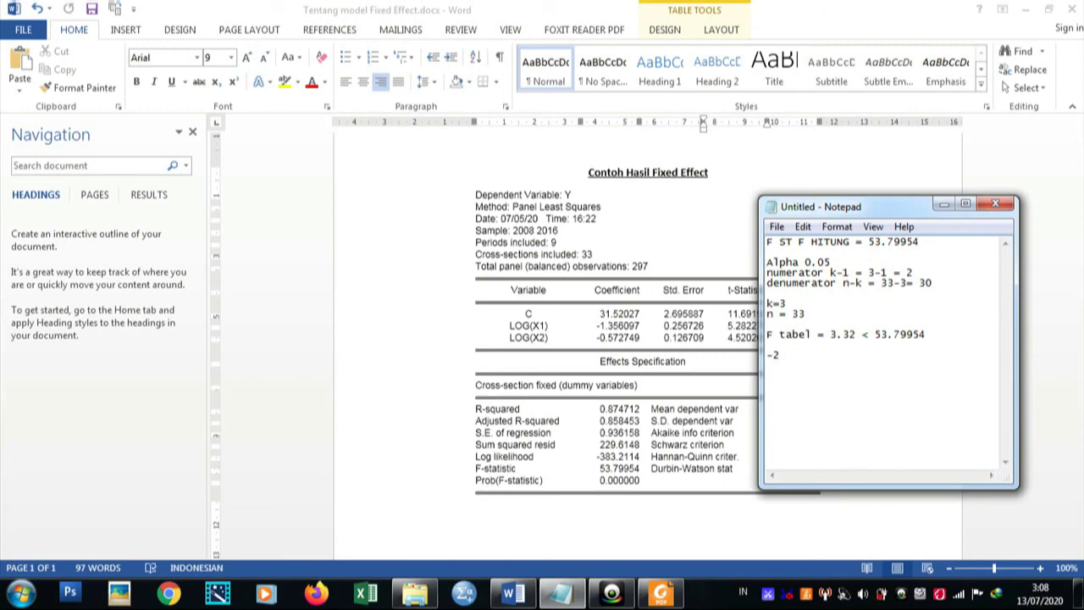
pyautogui.write(' < dw < 2')
pyautogui.press('Return')
# Move the Notepad window clear of the Durbin-Watson value and add "-2 < 1.31 < 2" under the criterion
pyautogui.moveTo(890, 210); pyautogui.dragTo(891, 113)
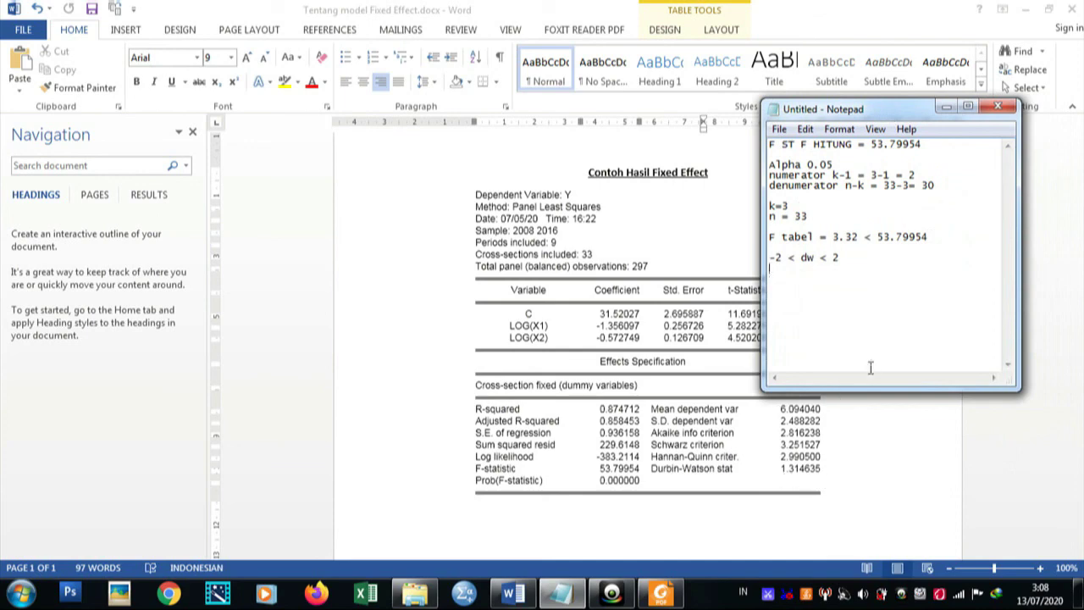
pyautogui.write('-2 < 1.31')
pyautogui.write('< 2')
# Return to the Word output and review the coefficient table headings, the R-squared row and the F-statistic rows by highlighting each
pyautogui.click(850, 485)
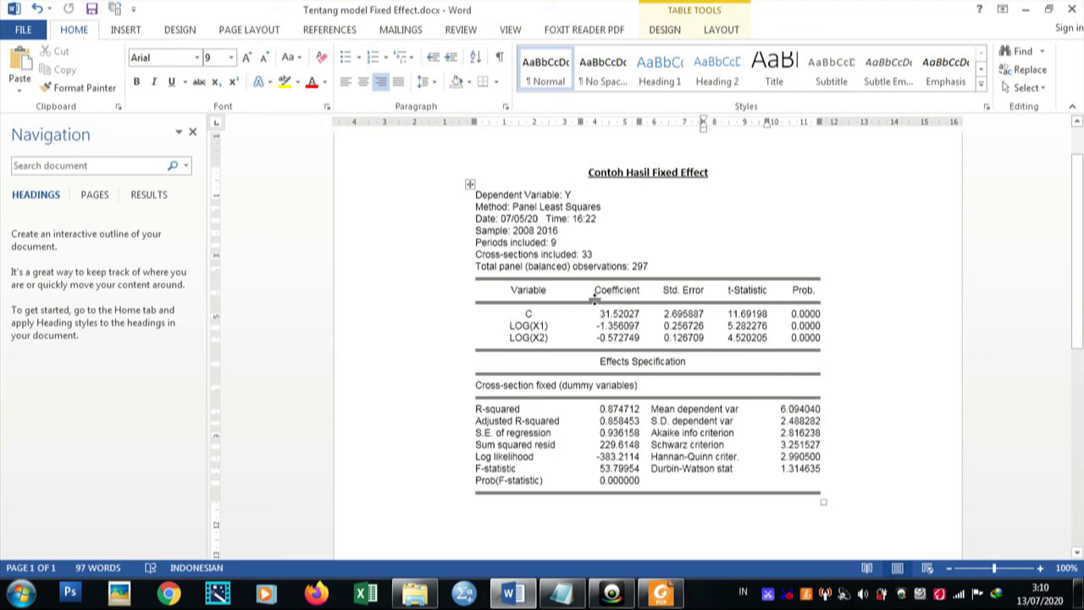
pyautogui.moveTo(595, 289)
pyautogui.mouseDown()
pyautogui.moveTo(647, 292)
pyautogui.moveTo(611, 285)
pyautogui.mouseUp()
pyautogui.click(646, 292)
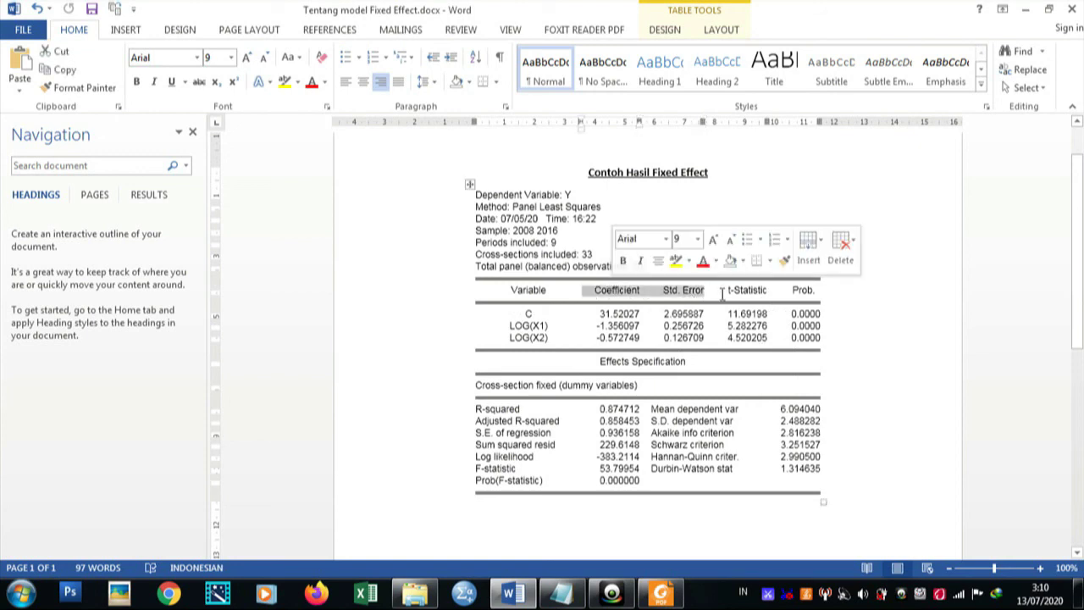
pyautogui.moveTo(727, 292); pyautogui.dragTo(805, 297)
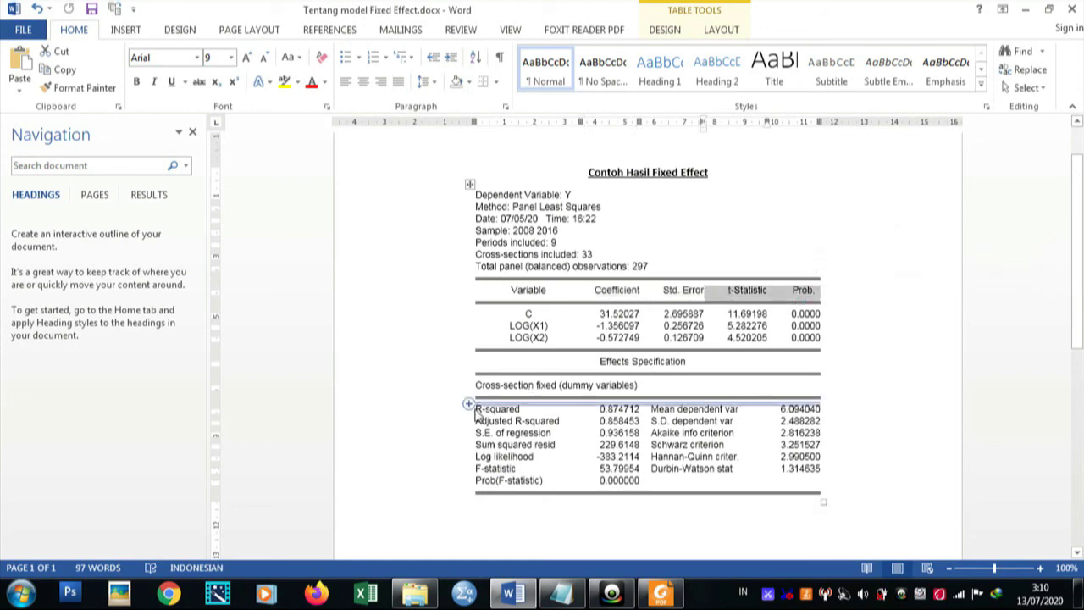
pyautogui.moveTo(477, 409); pyautogui.dragTo(630, 409)
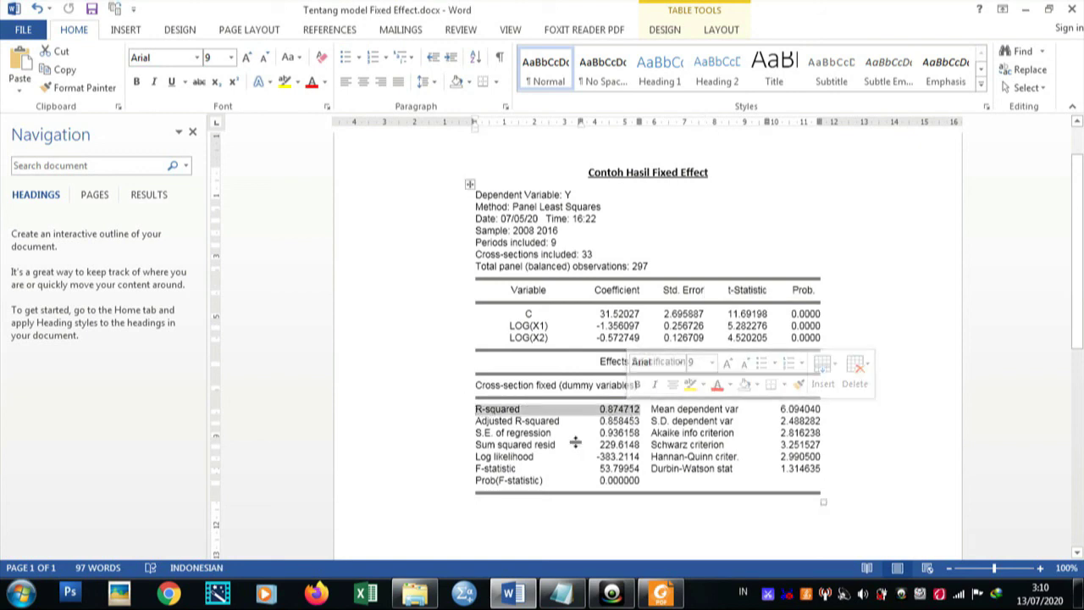
pyautogui.click(490, 471)
pyautogui.moveTo(490, 472); pyautogui.dragTo(641, 481)
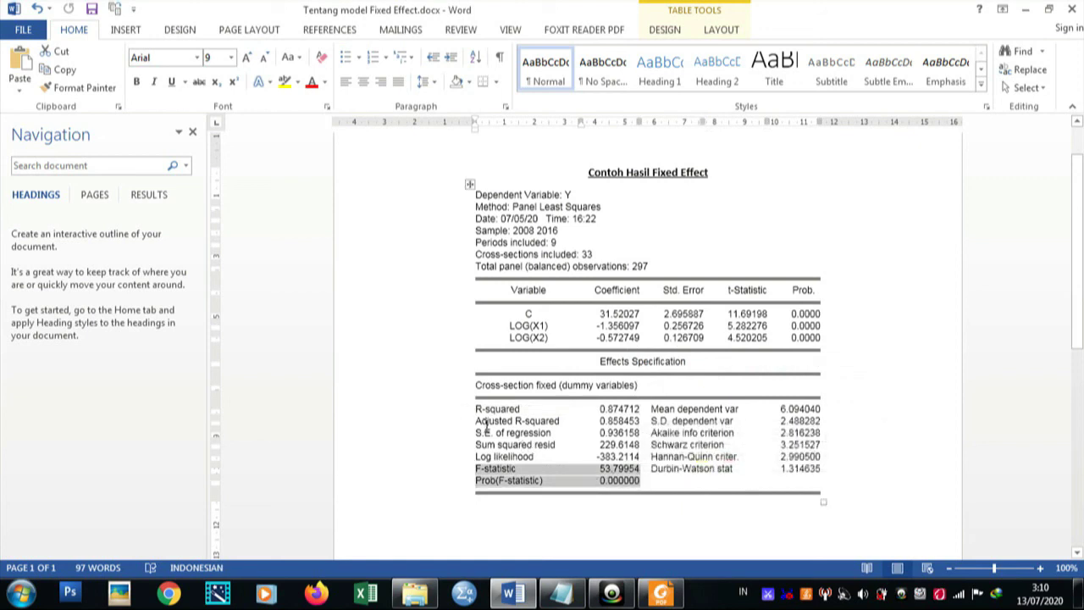
# Examine Adjusted R-squared, Durbin-Watson stat, the Akaike, Schwarz and Hannan-Quinn criteria, and Sum squared resid by highlighting them in turn
pyautogui.moveTo(476, 430)
pyautogui.moveTo(476, 422); pyautogui.dragTo(625, 421)
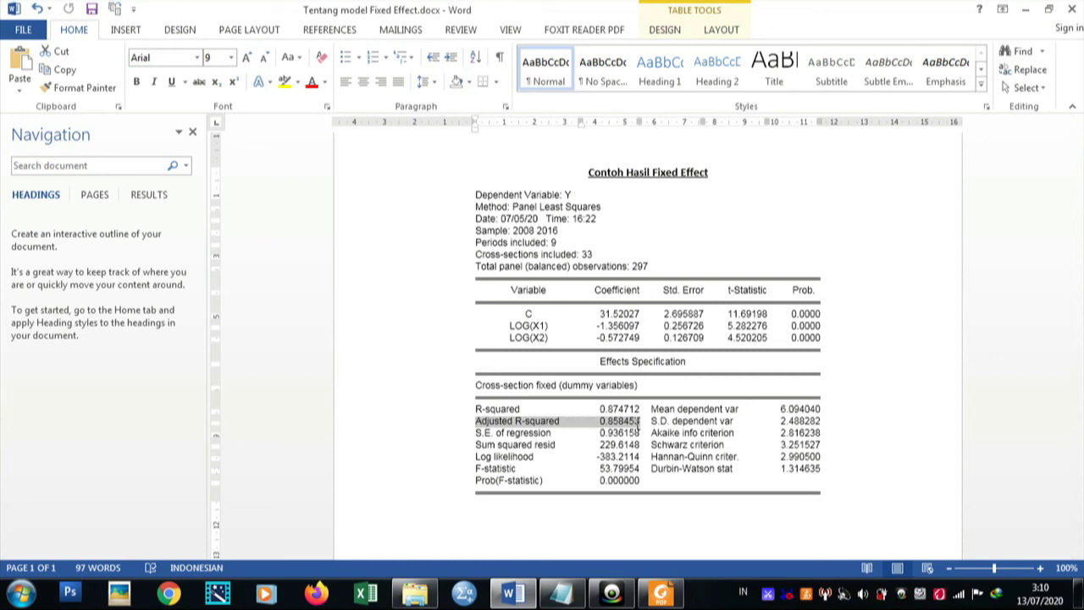
pyautogui.moveTo(636, 423)
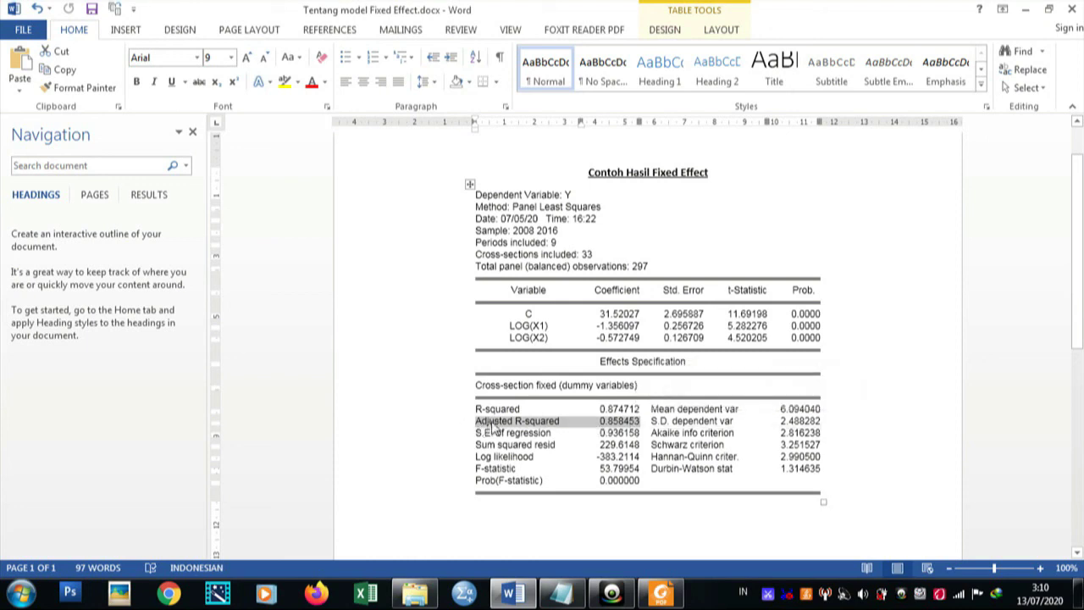
pyautogui.click(663, 421)
pyautogui.moveTo(650, 468); pyautogui.dragTo(822, 470)
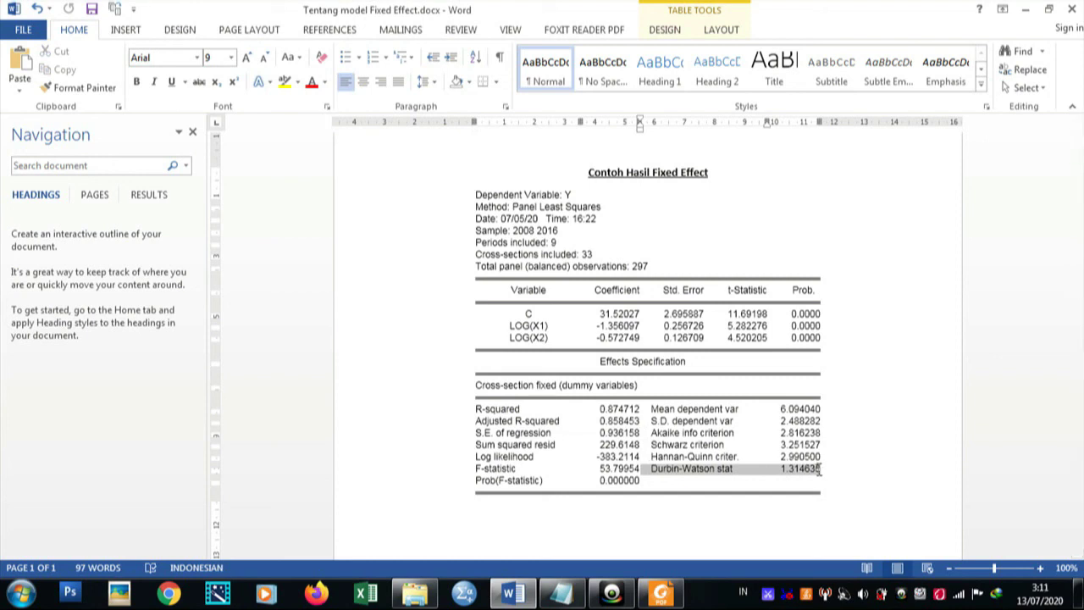
pyautogui.click(658, 421)
pyautogui.moveTo(653, 432); pyautogui.dragTo(742, 457)
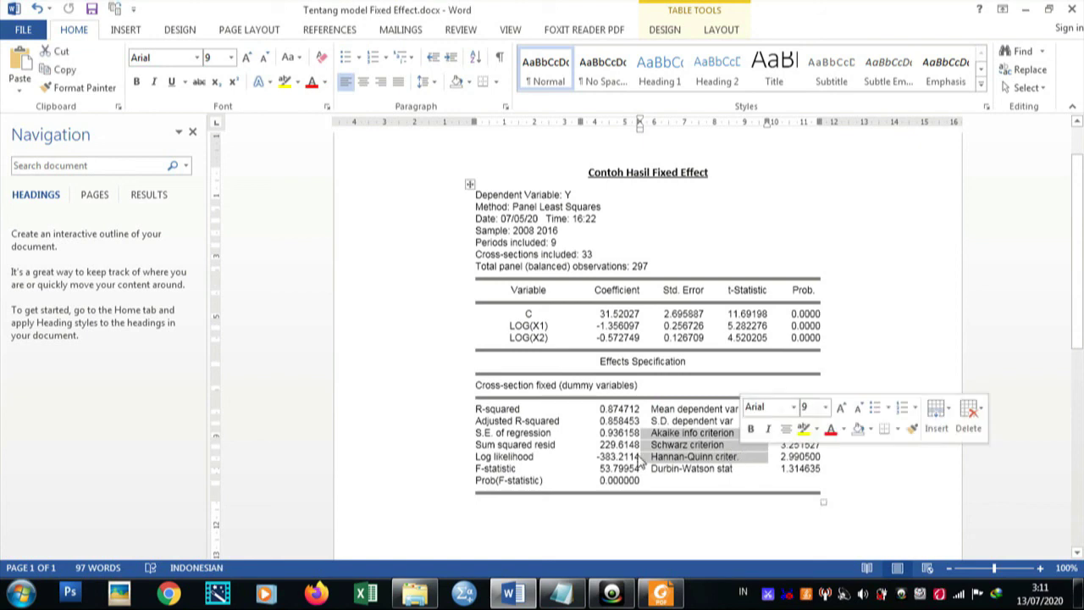
pyautogui.moveTo(476, 446); pyautogui.dragTo(559, 446)
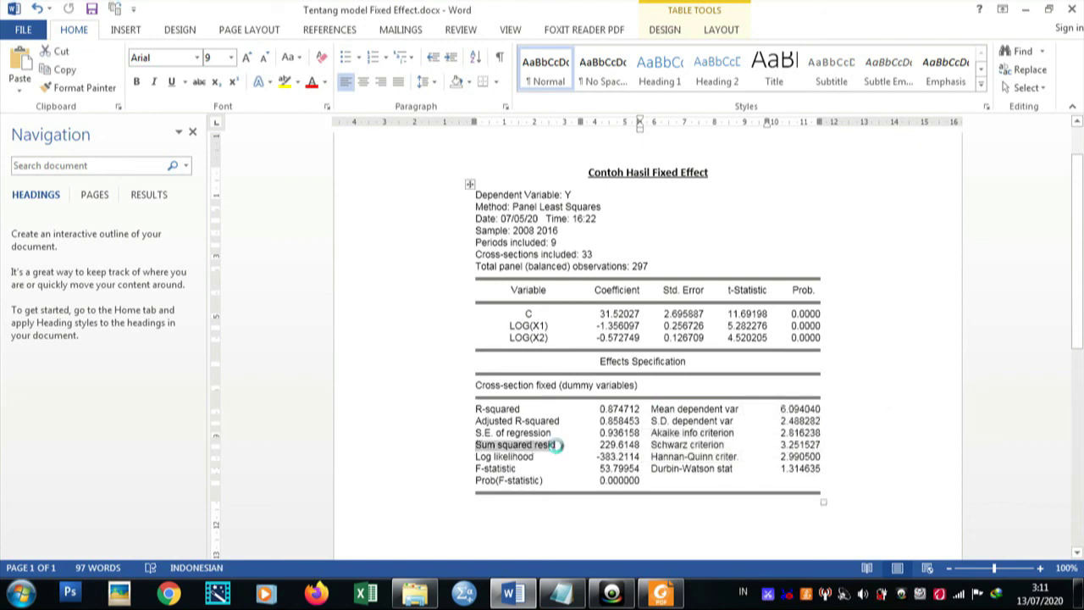
pyautogui.click(479, 463)
pyautogui.click(615, 471)
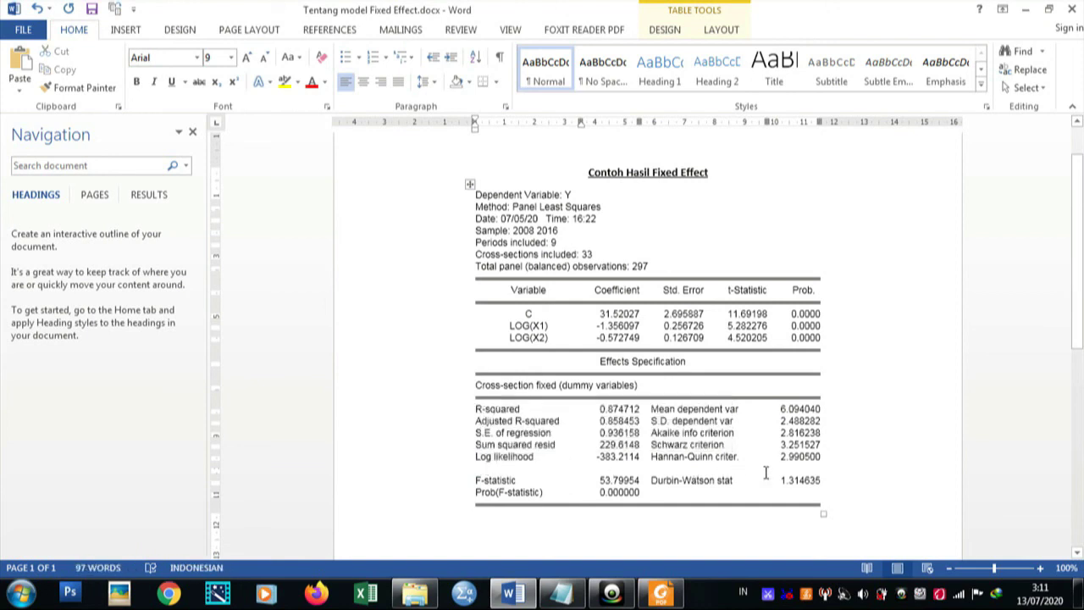